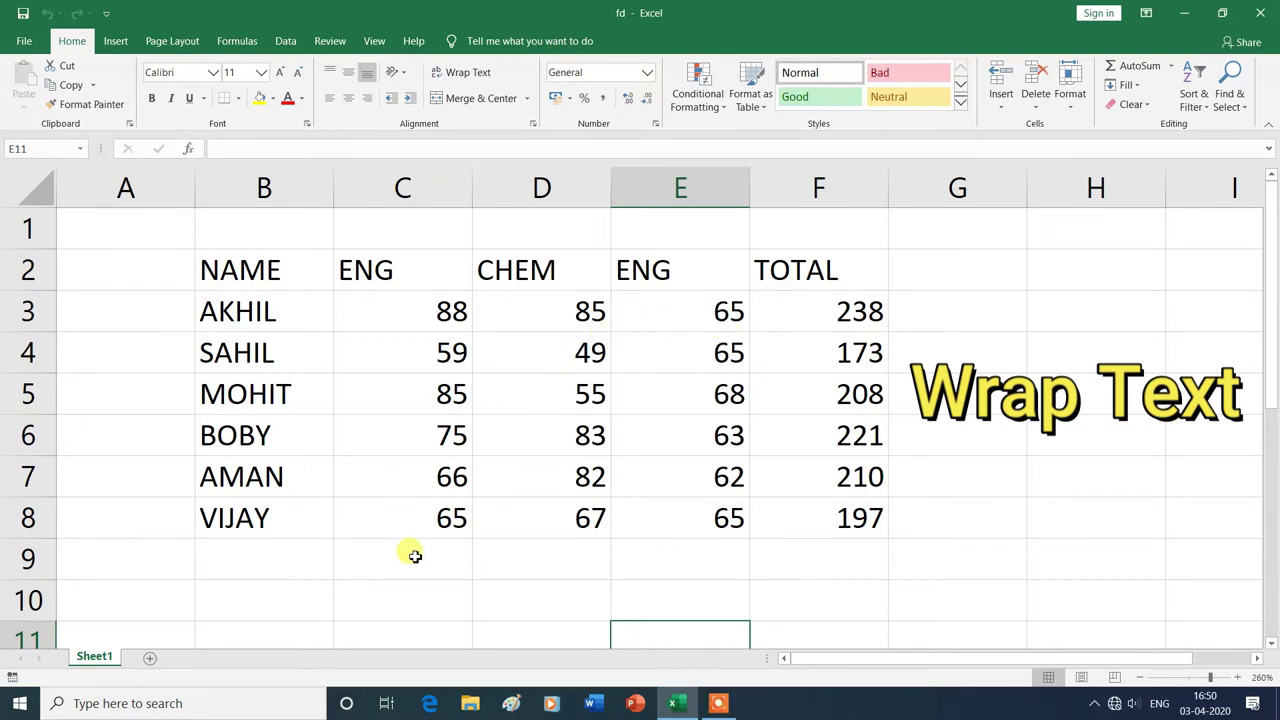
Enter 'How to use wrap text' in cell A15 below the marks table and reselect A15.
scroll(414, 556, "down", 4)
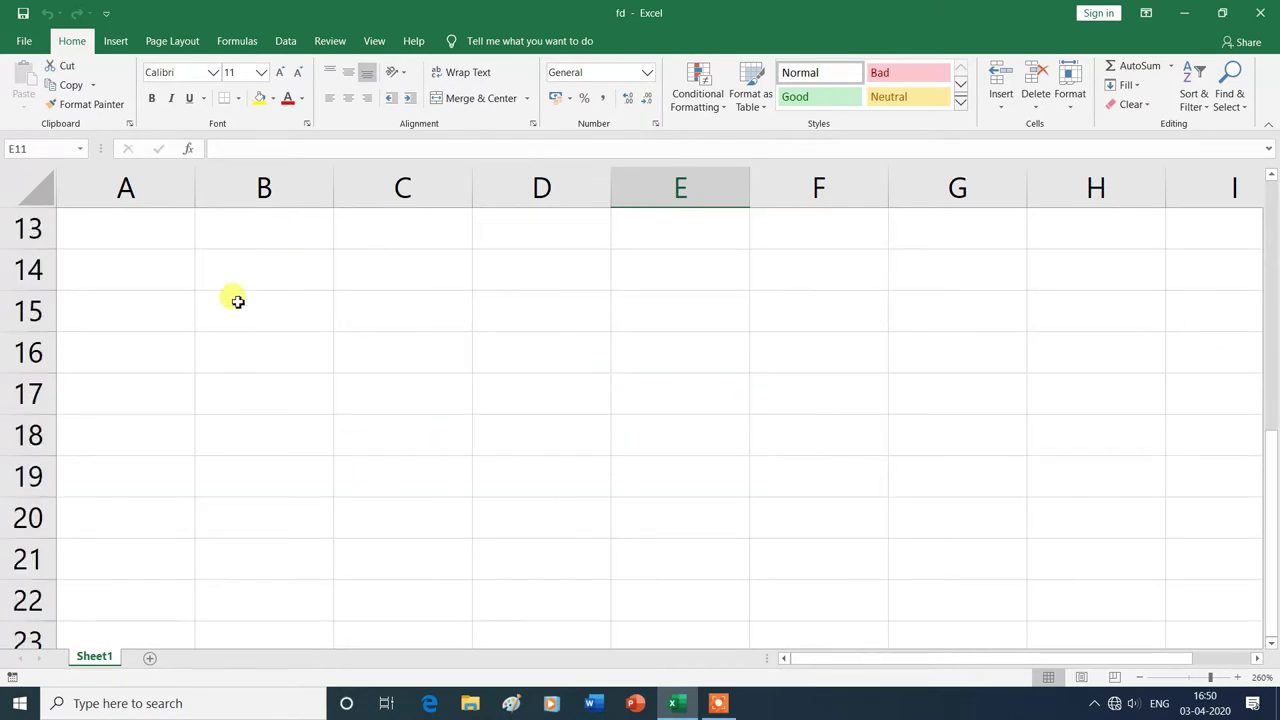
left_click(272, 309)
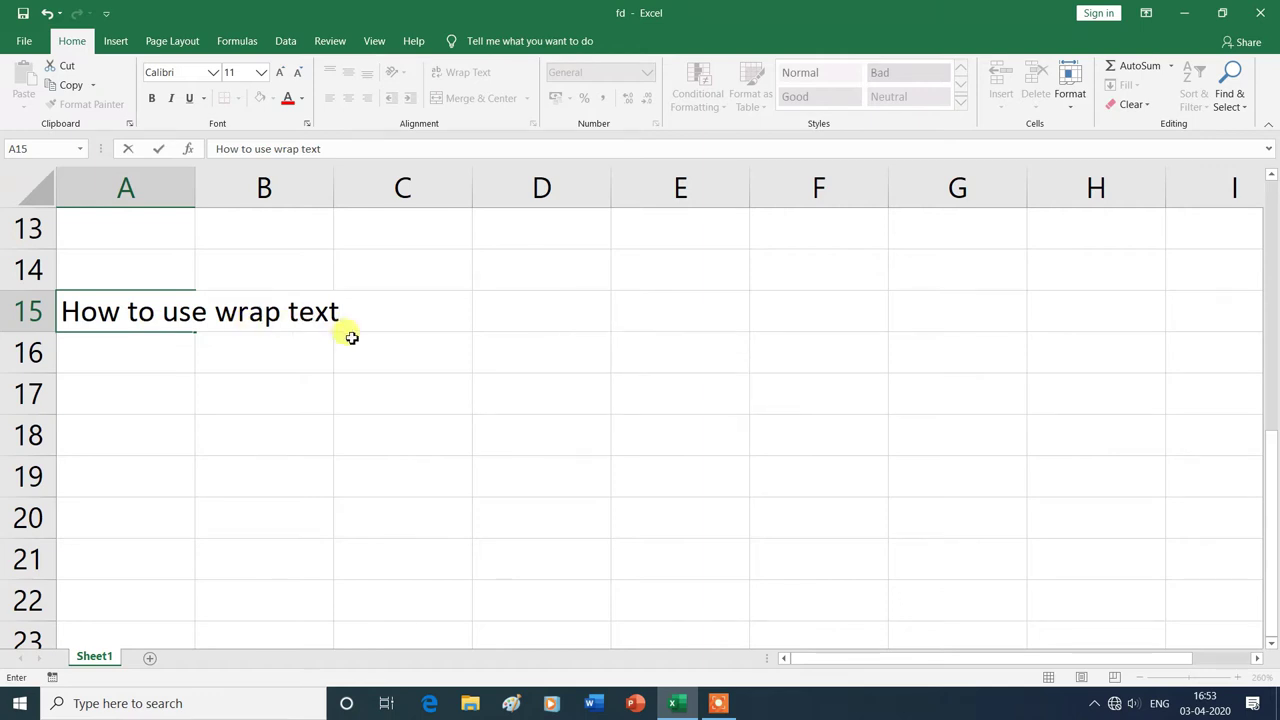
left_click(143, 349)
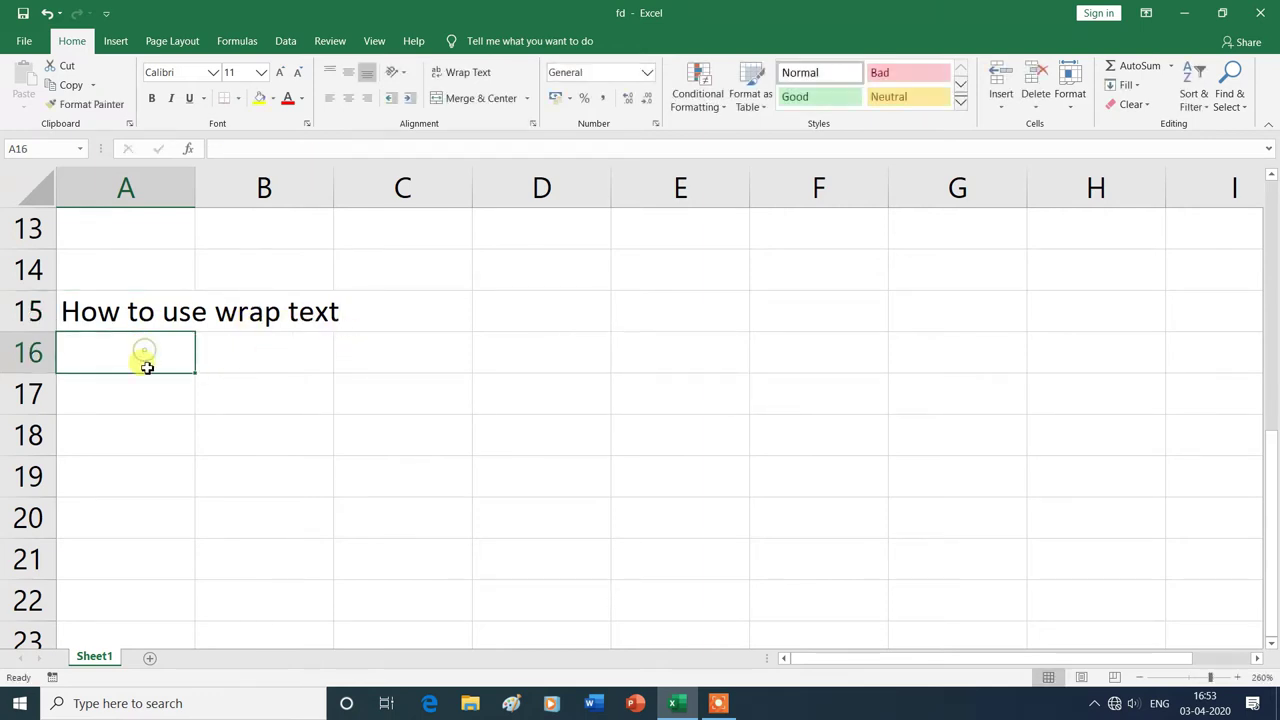
left_click(117, 312)
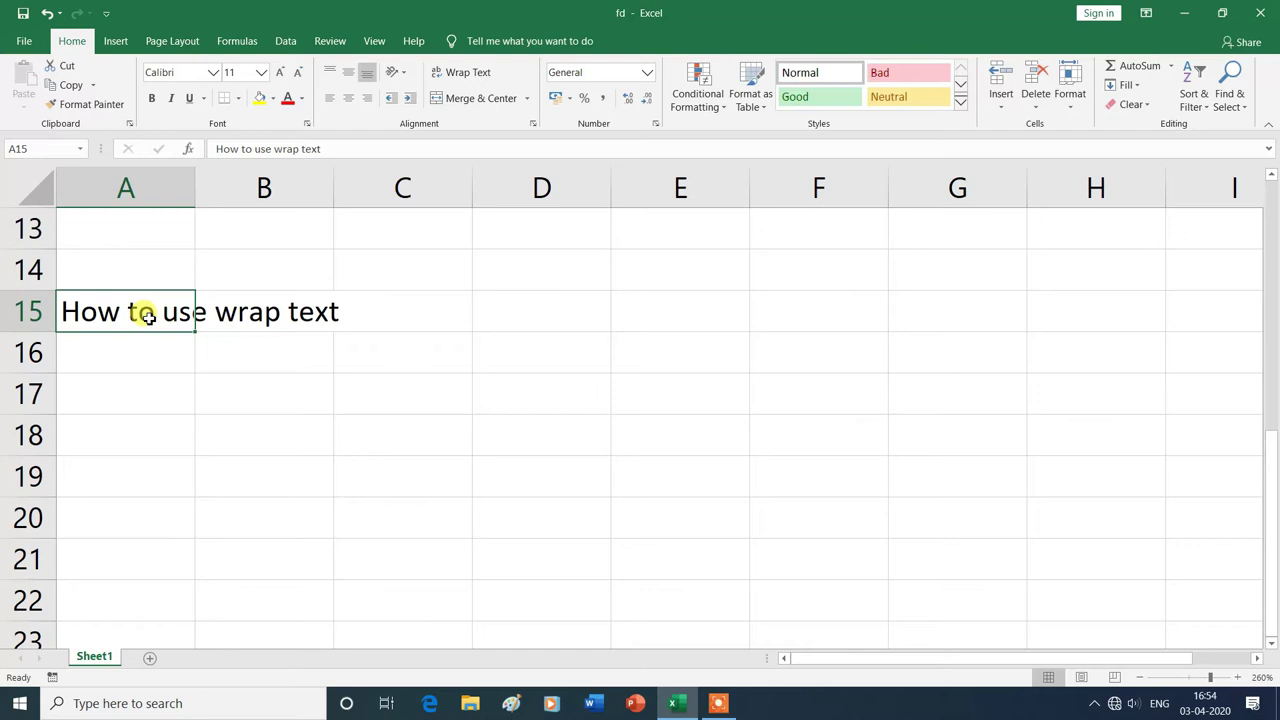
left_click(266, 316)
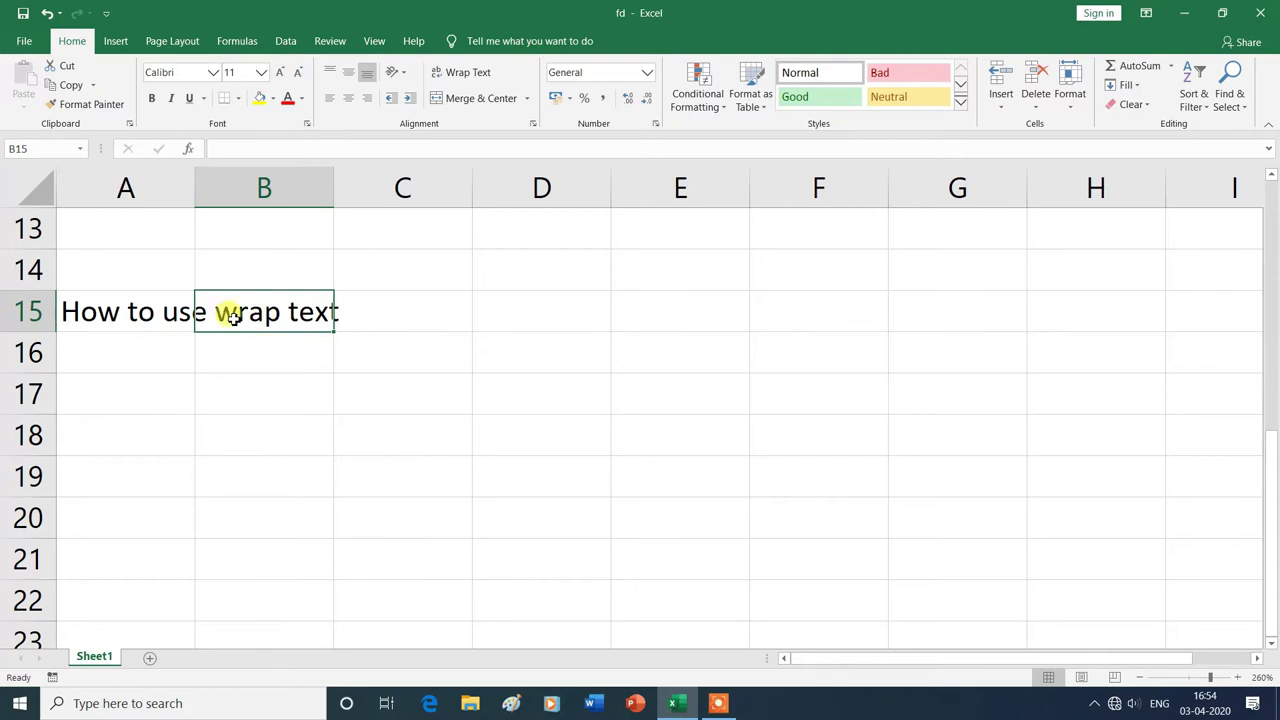
left_click(142, 314)
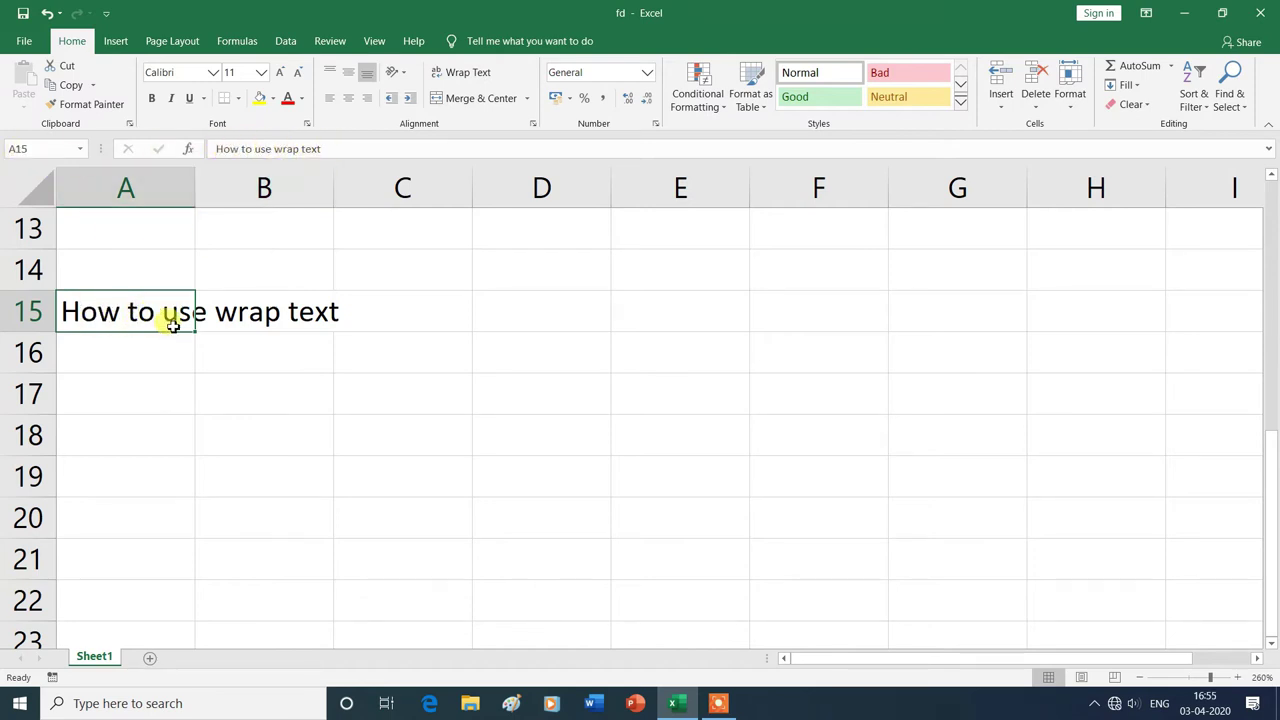
left_click(255, 312)
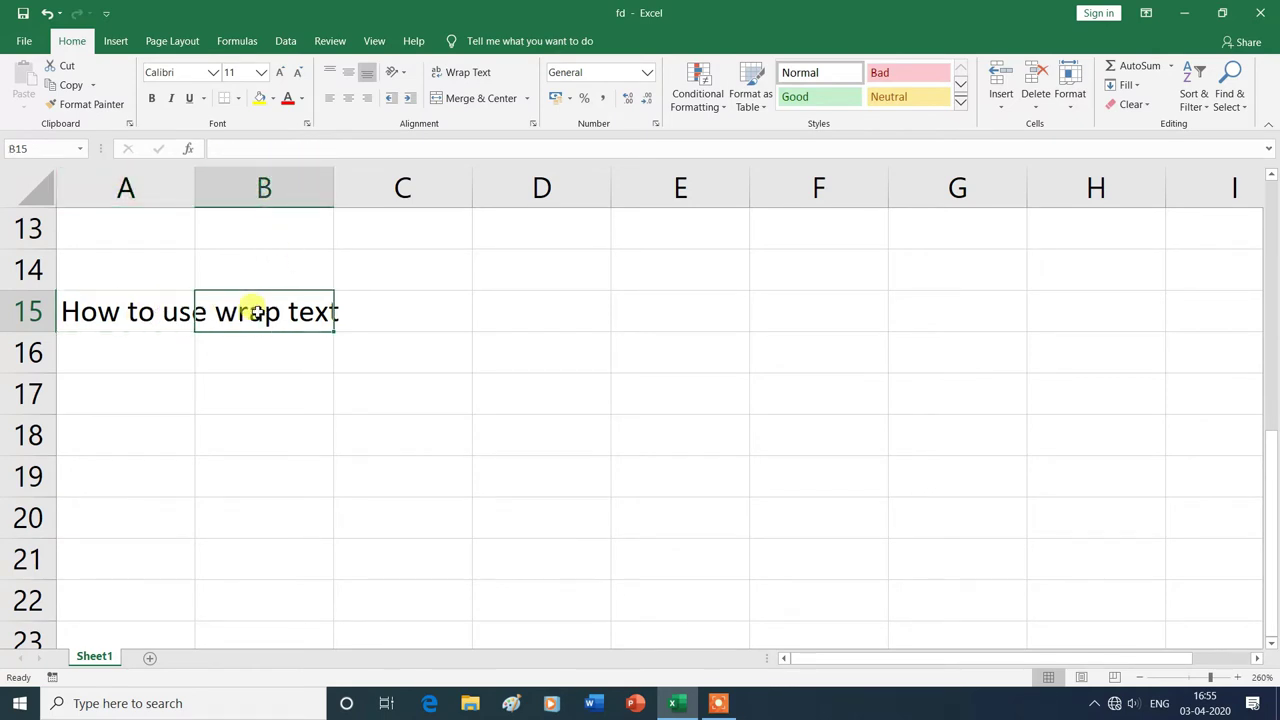
left_click(119, 311)
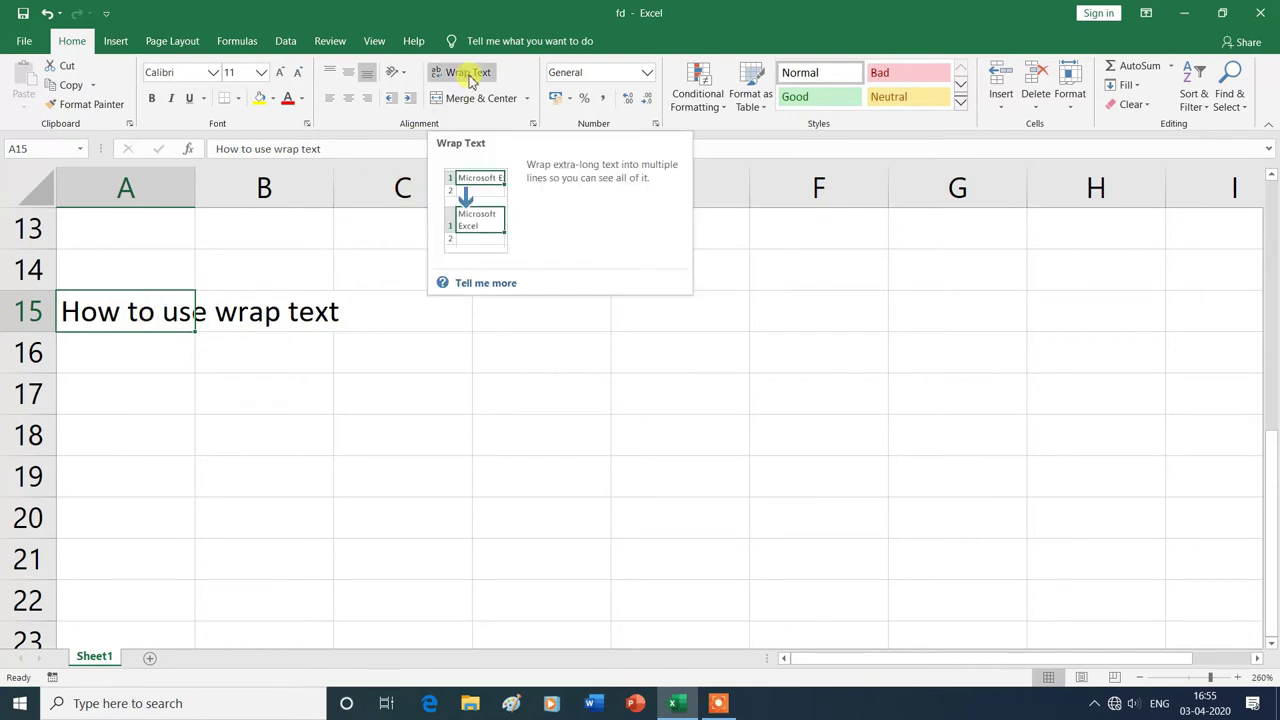
left_click(469, 80)
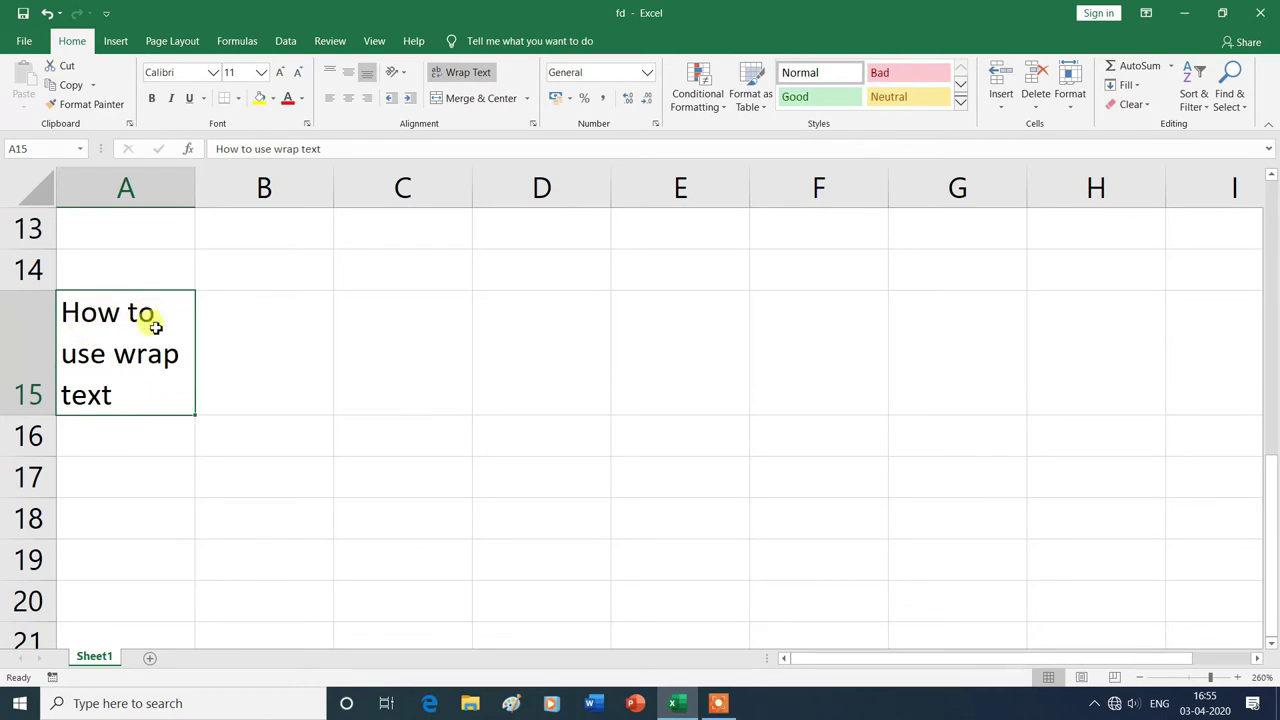
key("alt")
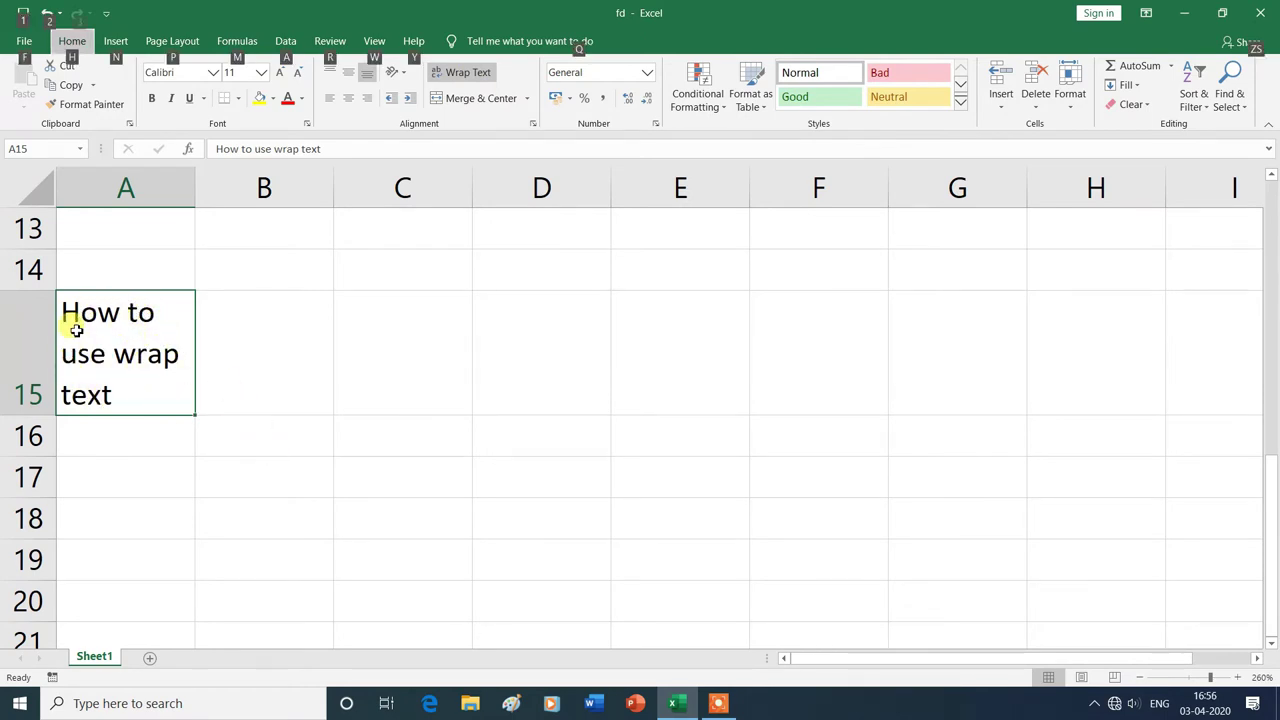
key("alt")
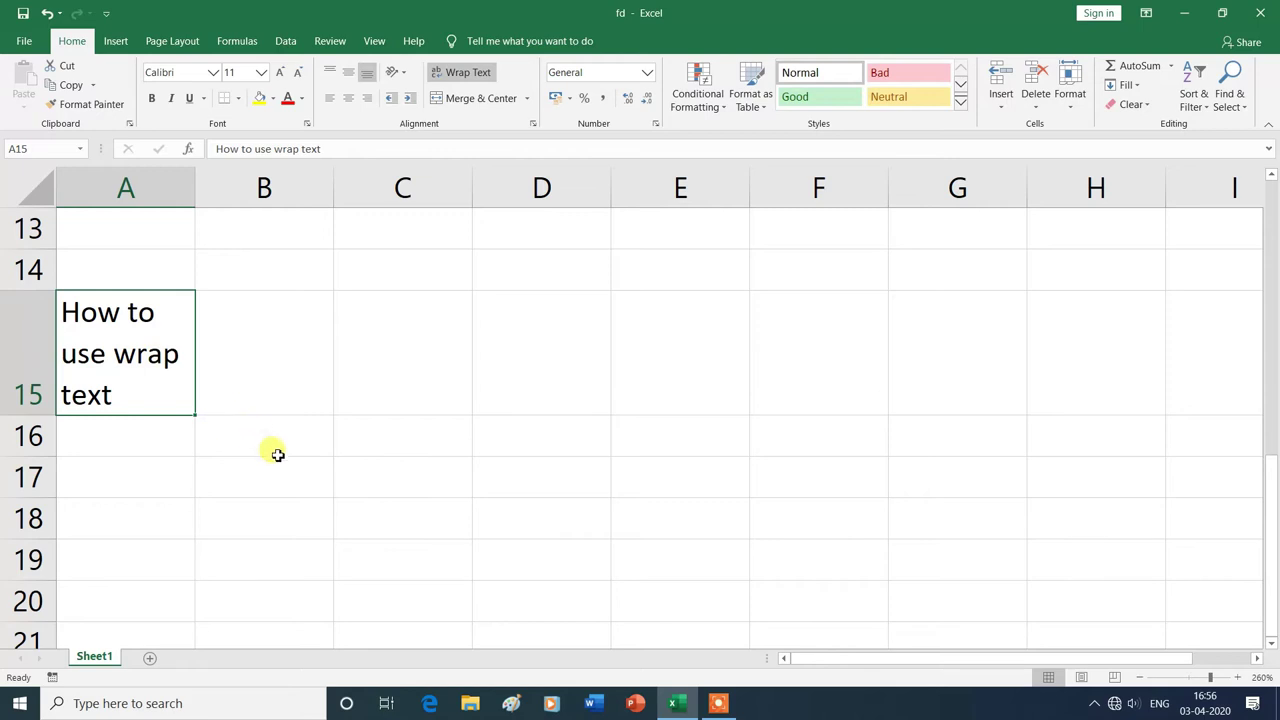
key("ctrl+z")
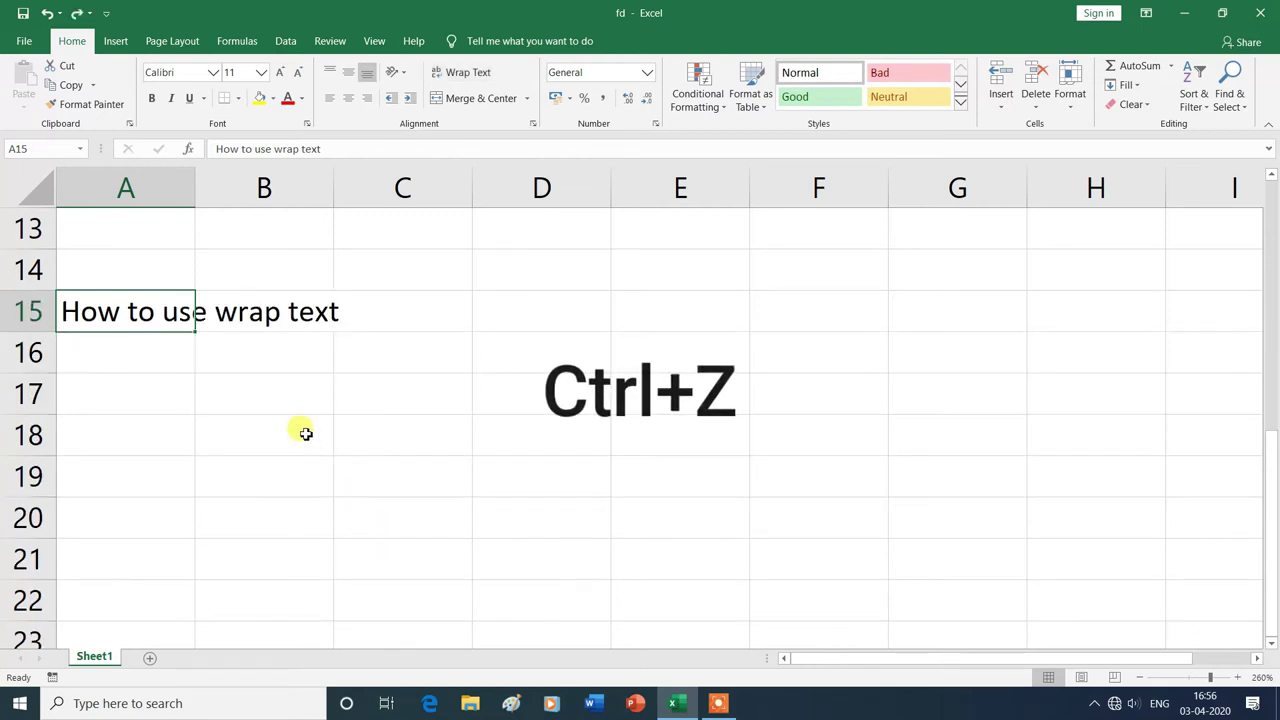
left_click(288, 388)
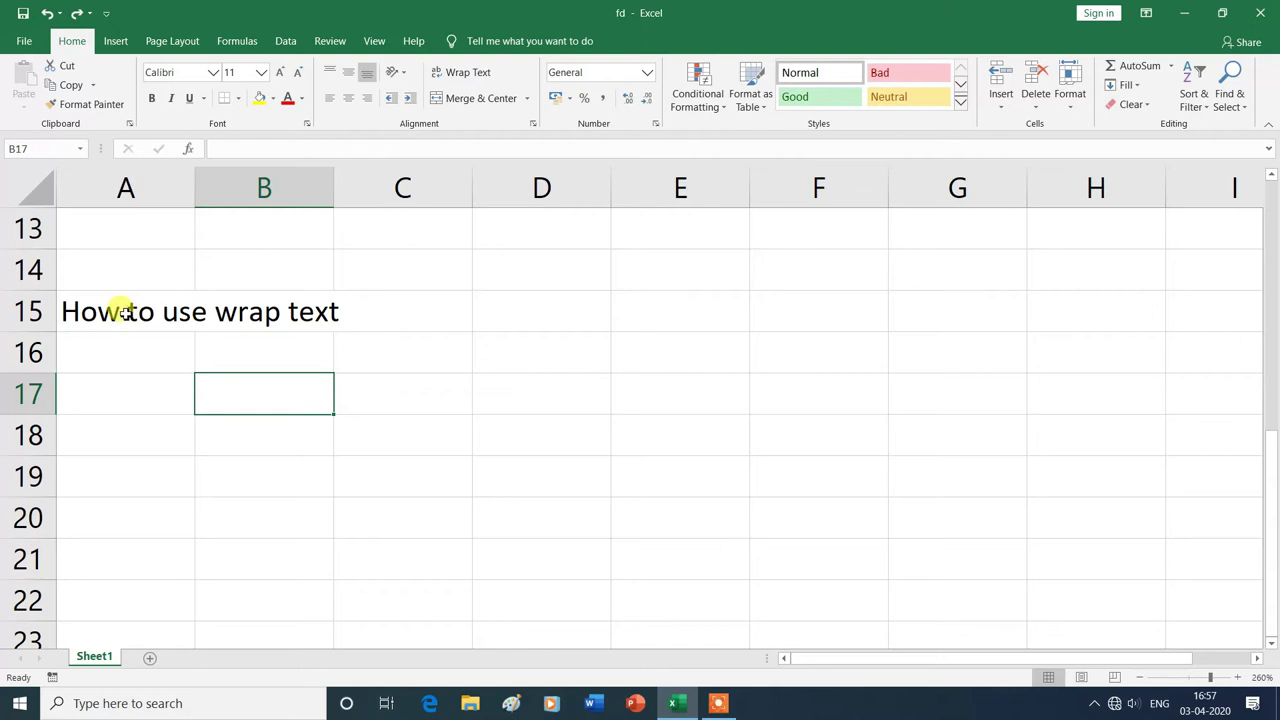
Break the A15 sentence onto three lines with Alt+Enter after 'How' and 'to use'.
double_click(120, 312)
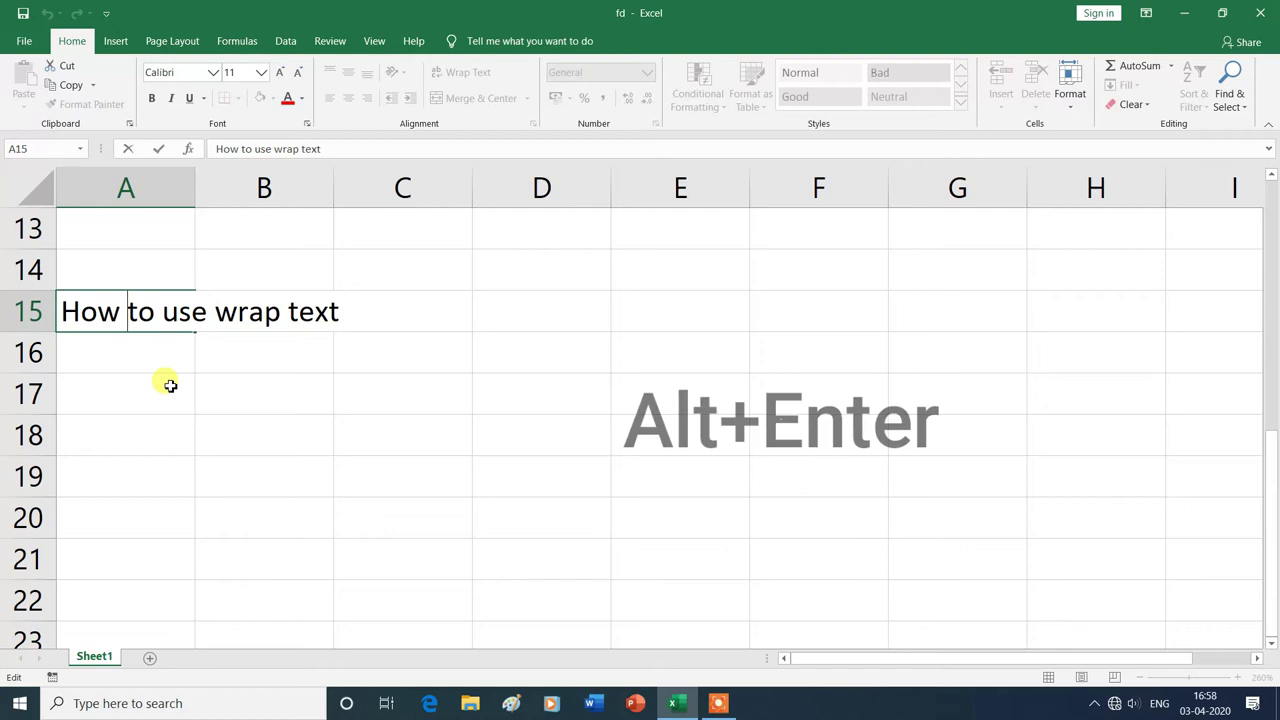
key("alt")
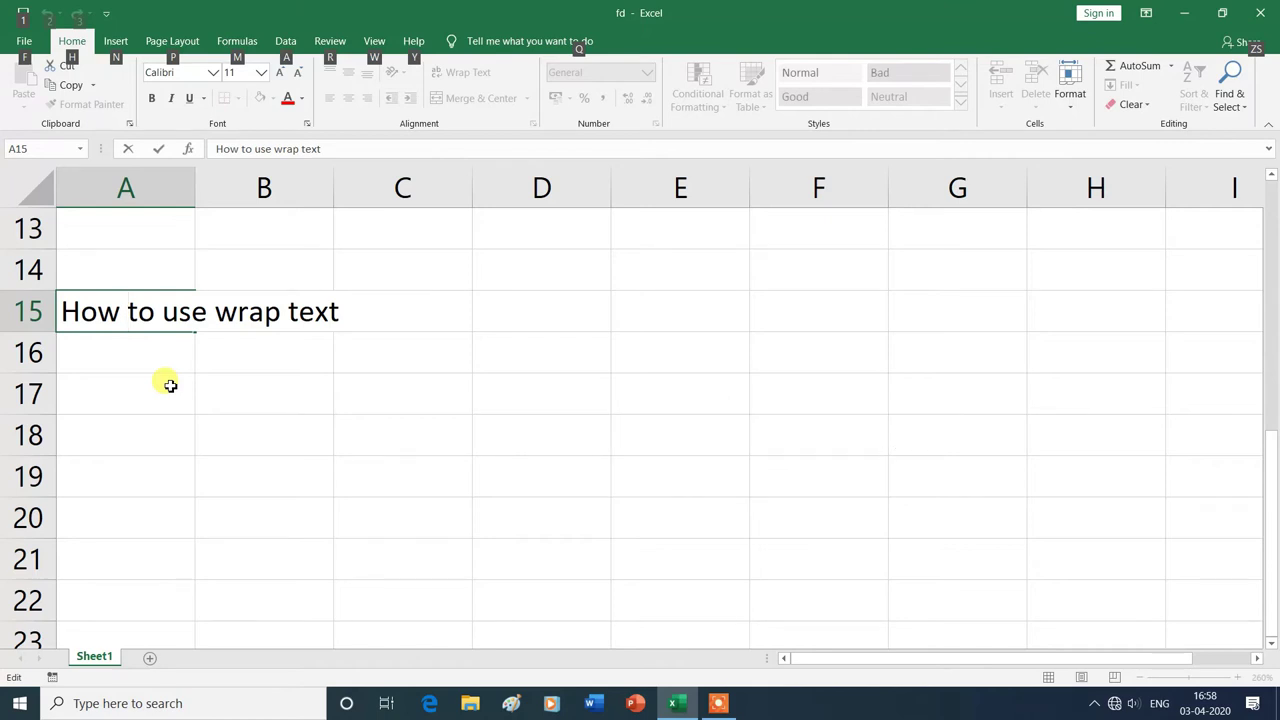
key("alt+Return")
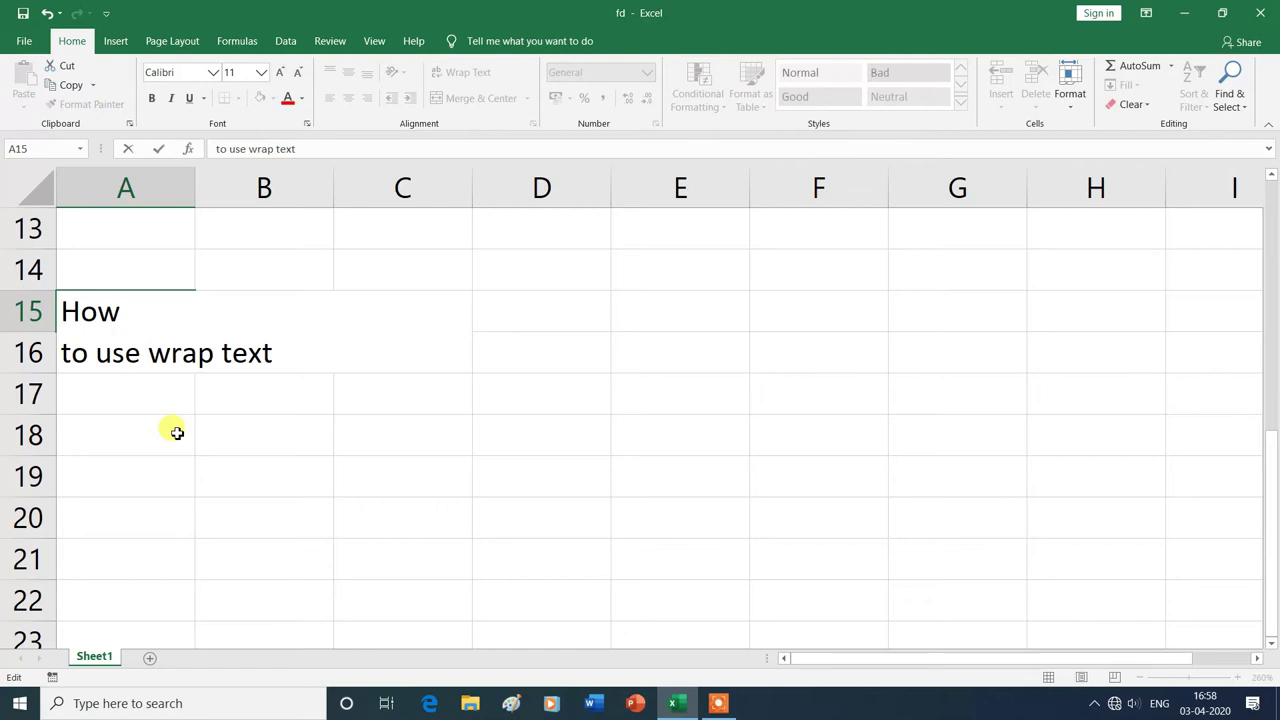
key("alt+Return")
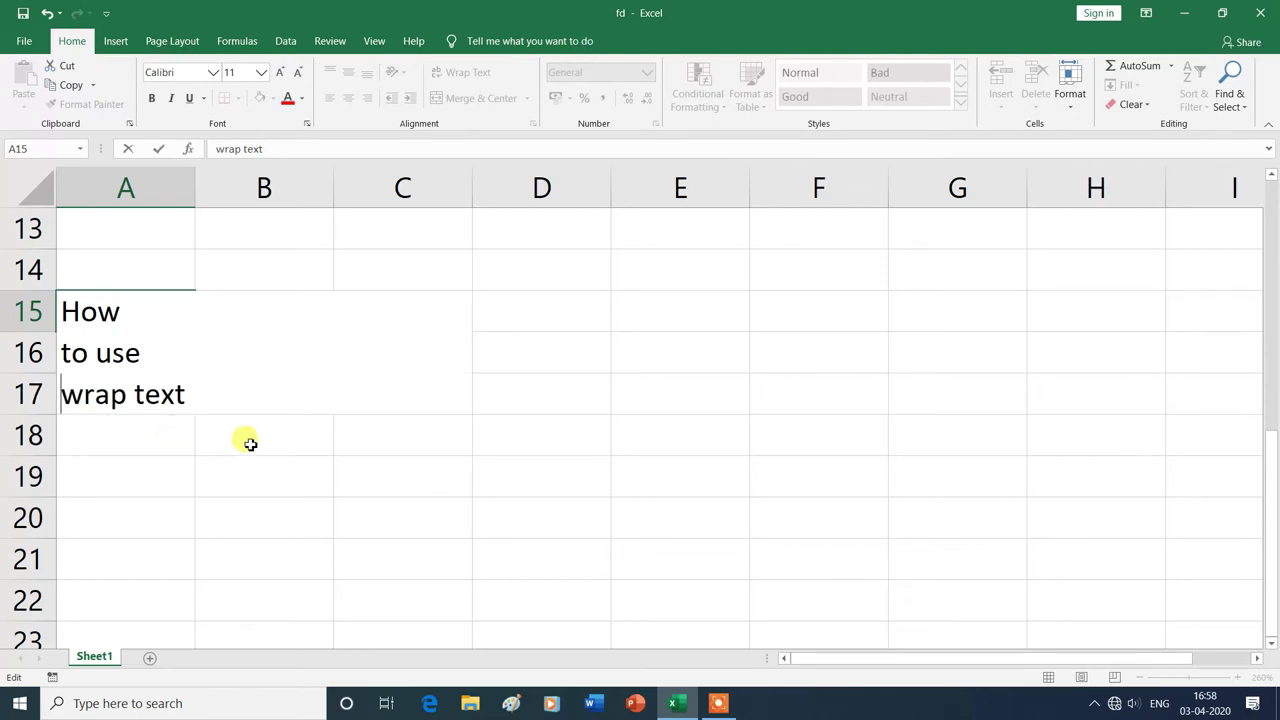
left_click_drag(177, 443, 160, 440)
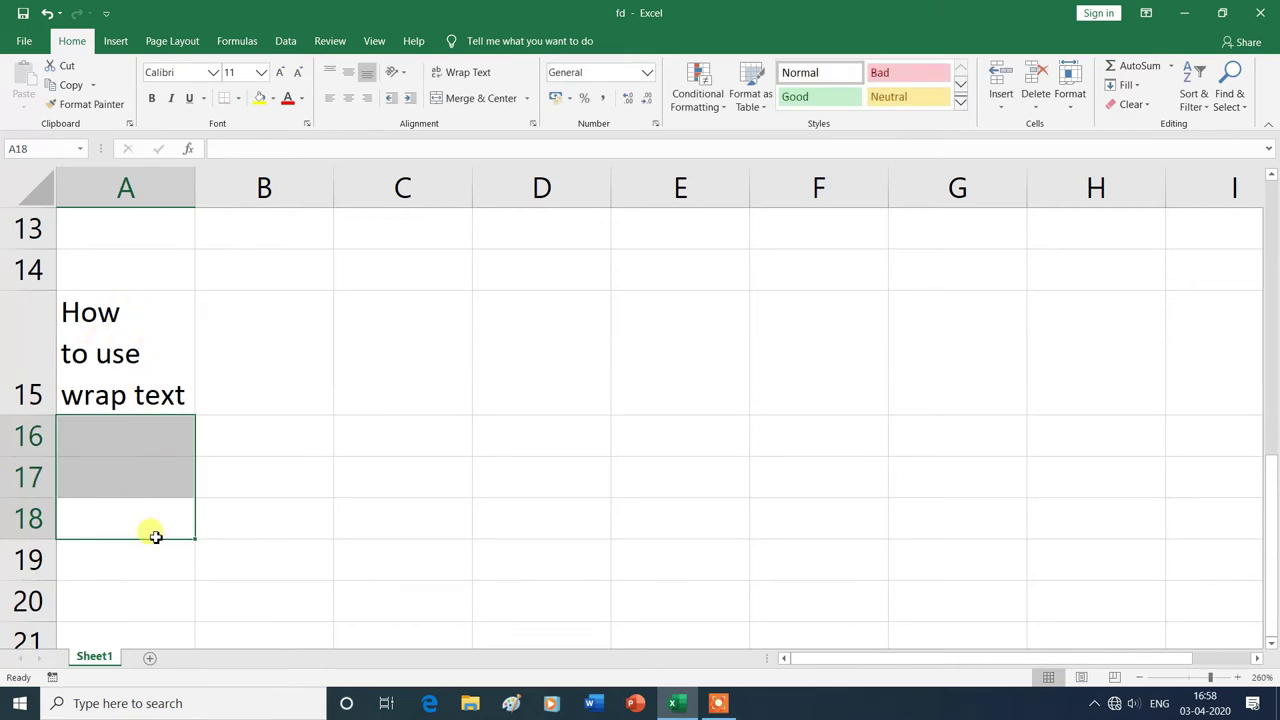
left_click(242, 522)
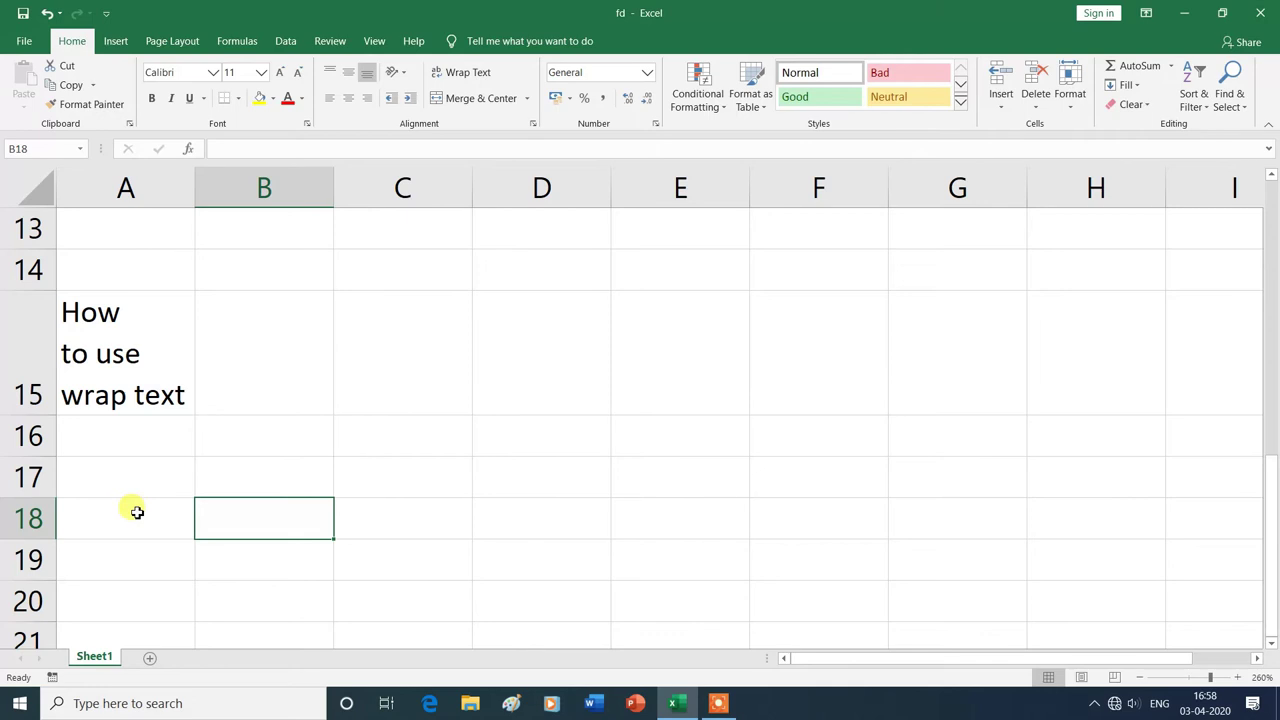
Undo the line breaks and the entry with Ctrl+Z twice, leaving A15 empty.
key("ctrl+z")
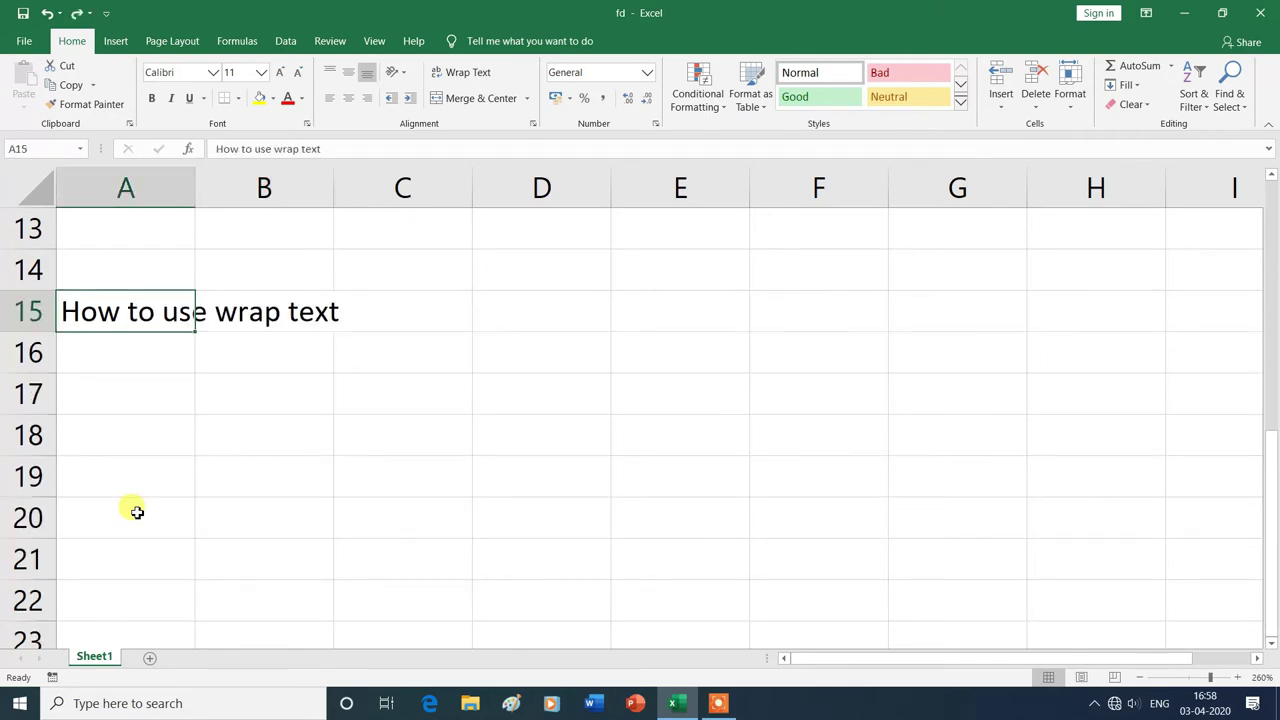
key("ctrl+z")
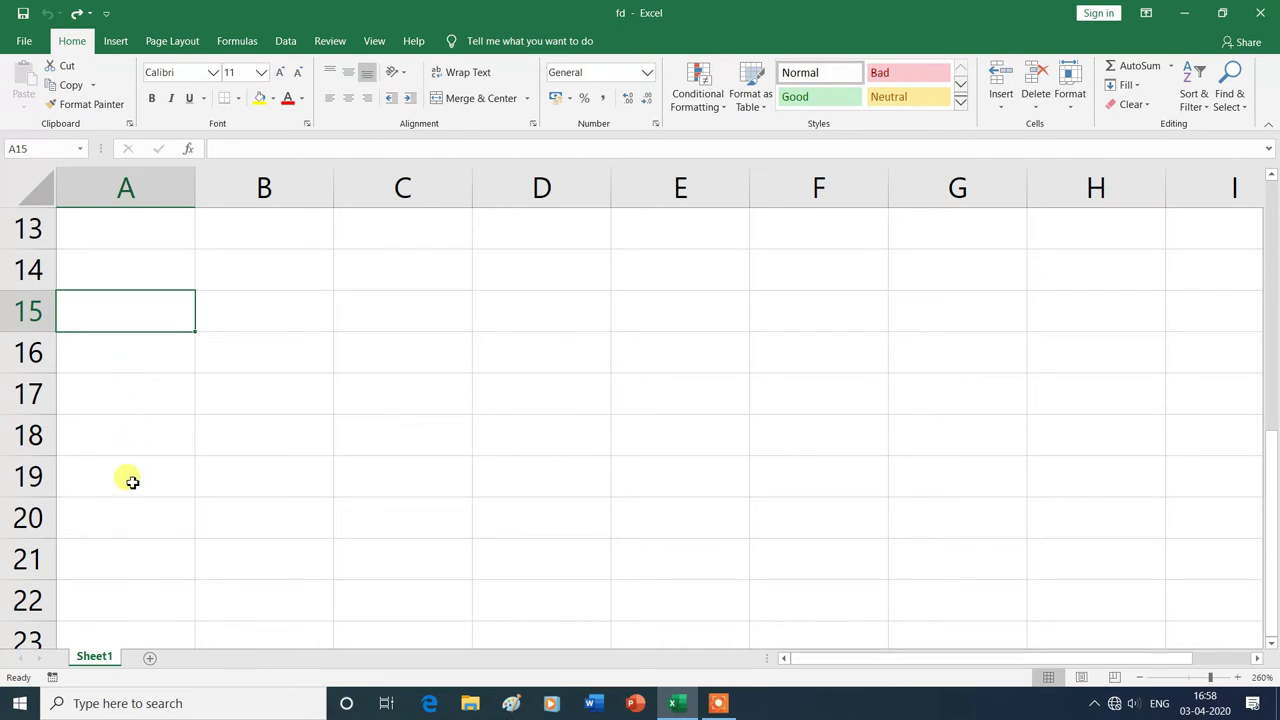
left_click(132, 481)
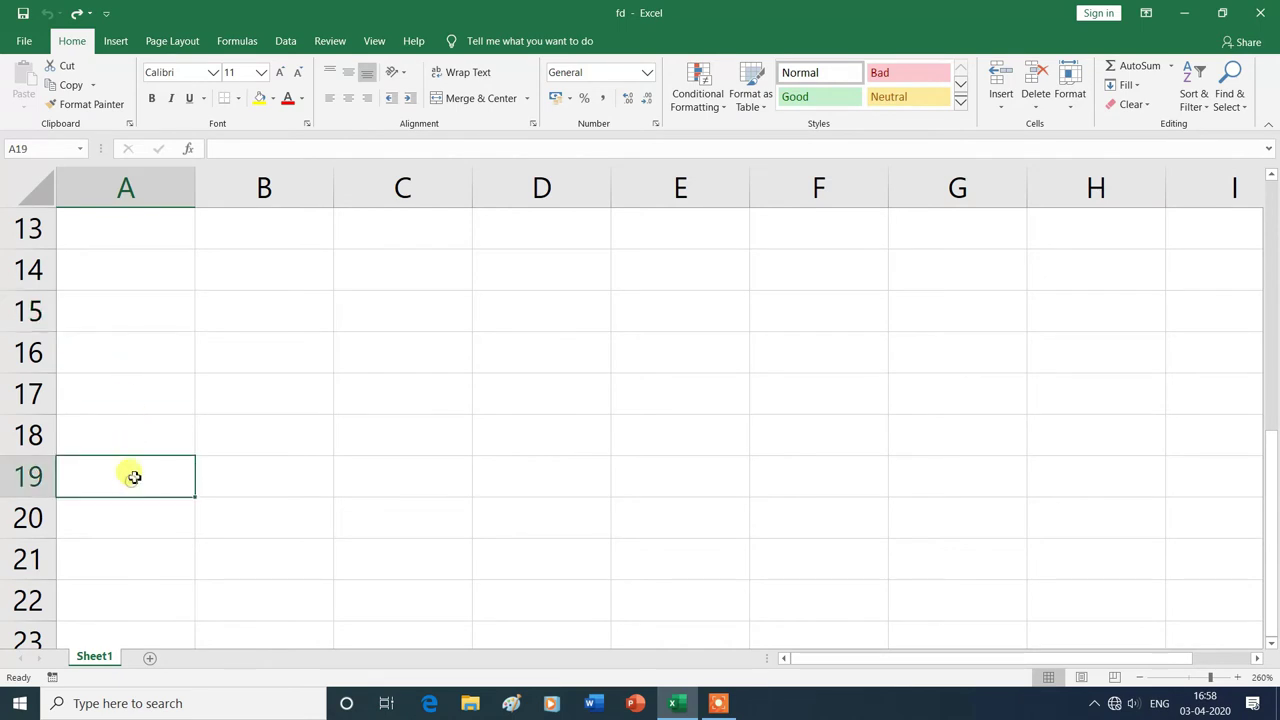
Turn on Wrap Text for A15, enter 'how to use wrap text' to see it wrap, then undo the entry.
left_click(135, 309)
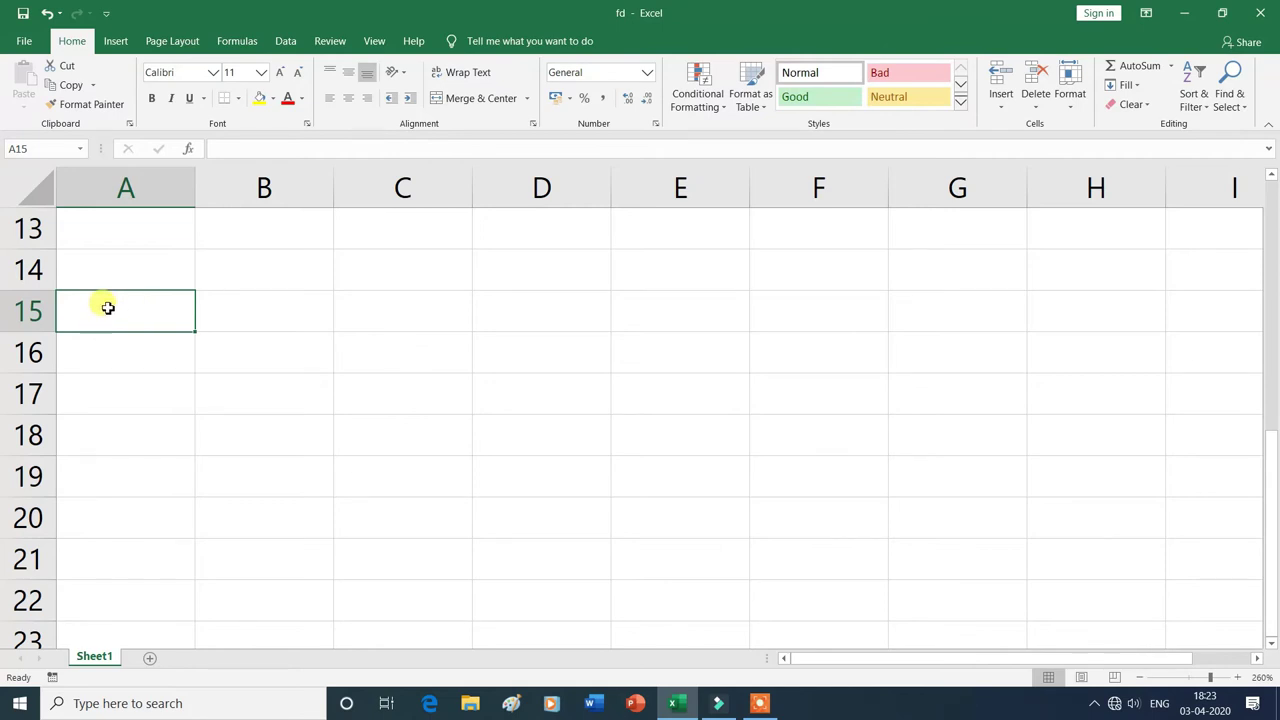
left_click(476, 79)
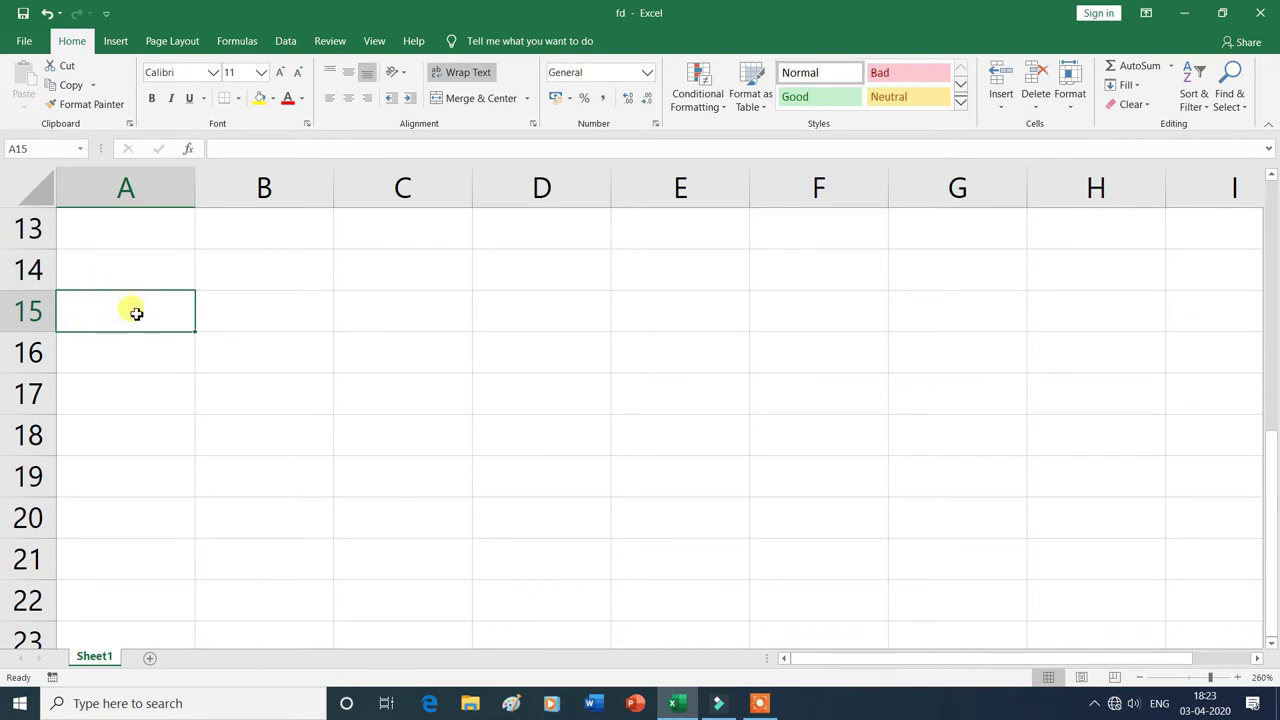
type("how ")
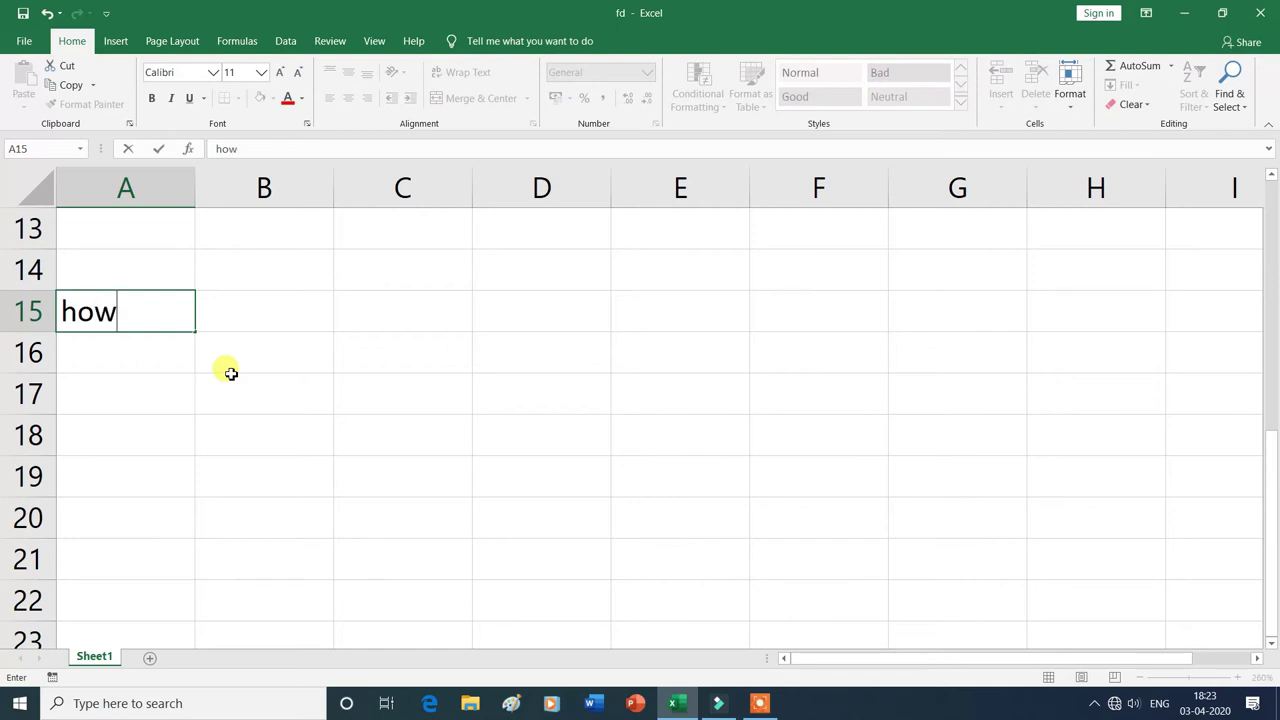
type("to use wrap text")
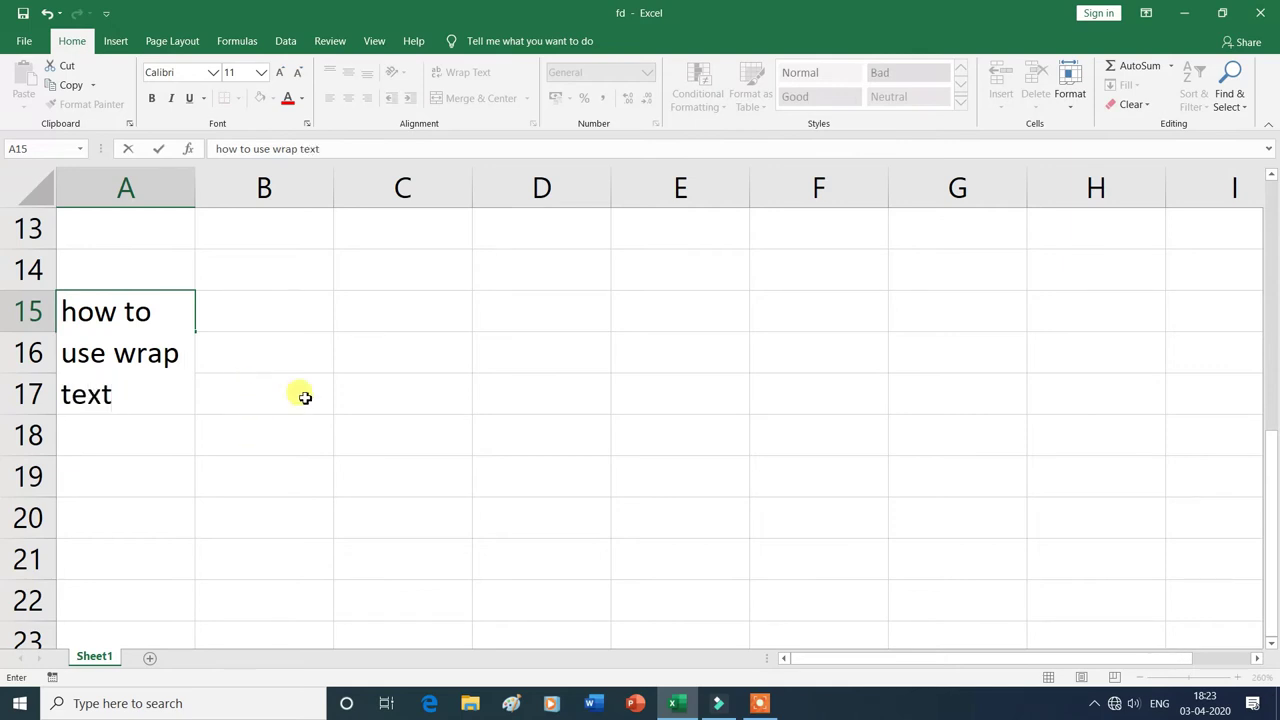
left_click_drag(300, 394, 309, 425)
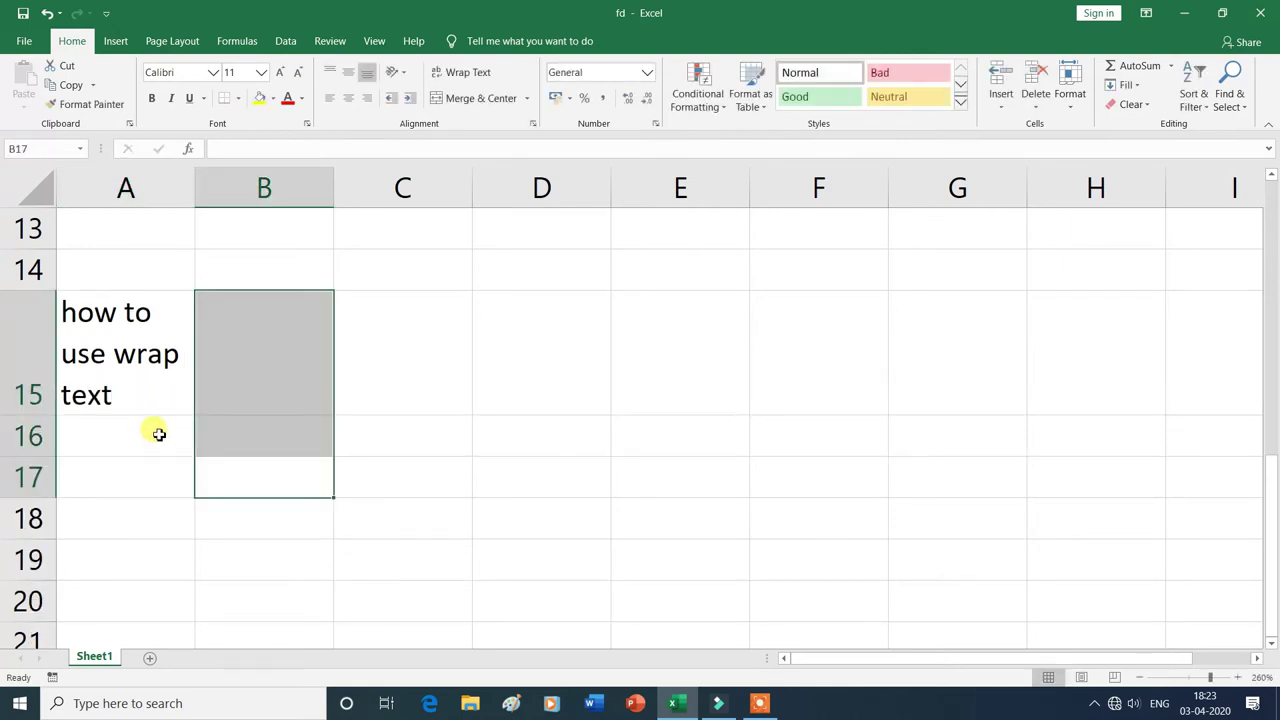
left_click(257, 525)
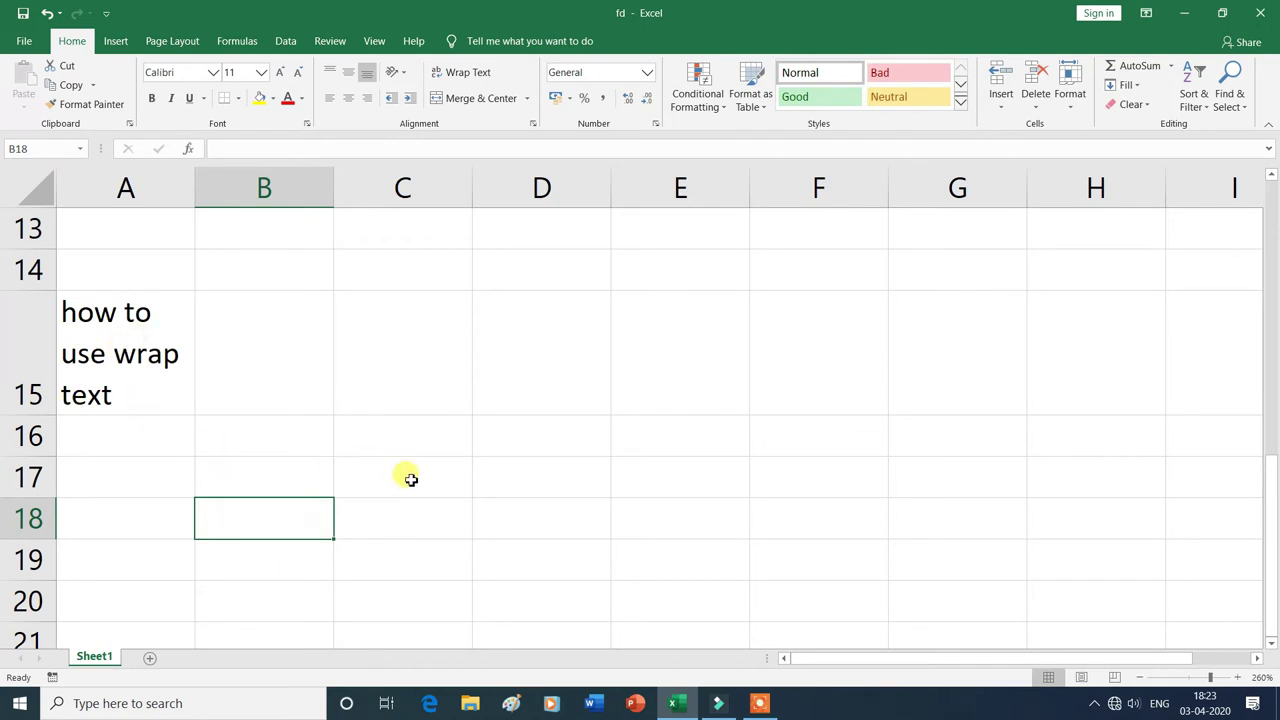
key("ctrl+z")
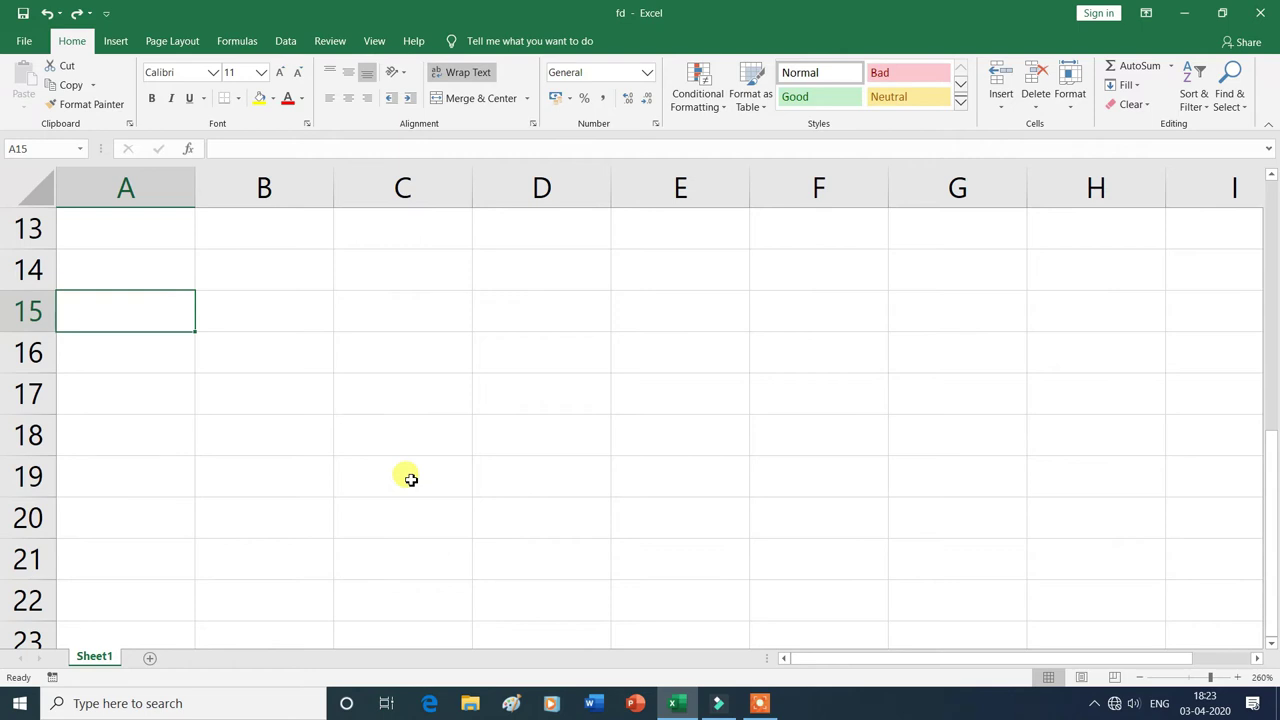
Enter the title DMC in cell B1 above the NAME heading.
scroll(410, 479, "up", 4)
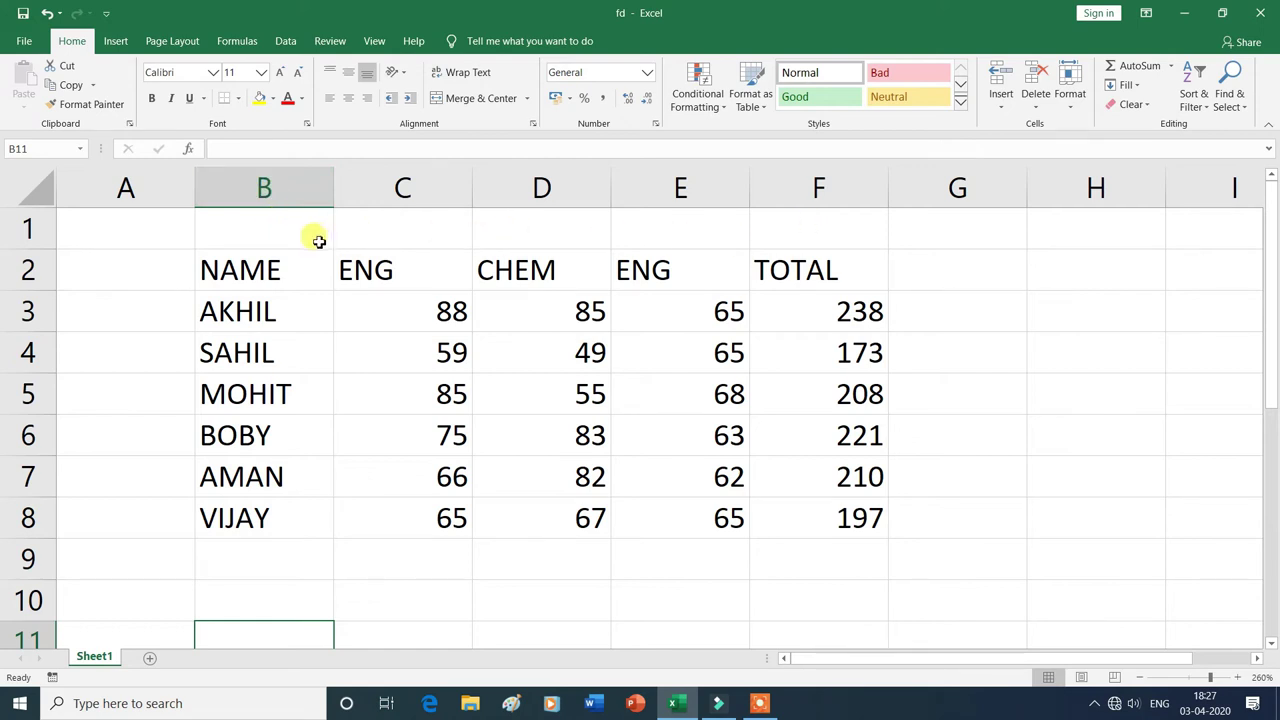
left_click(277, 229)
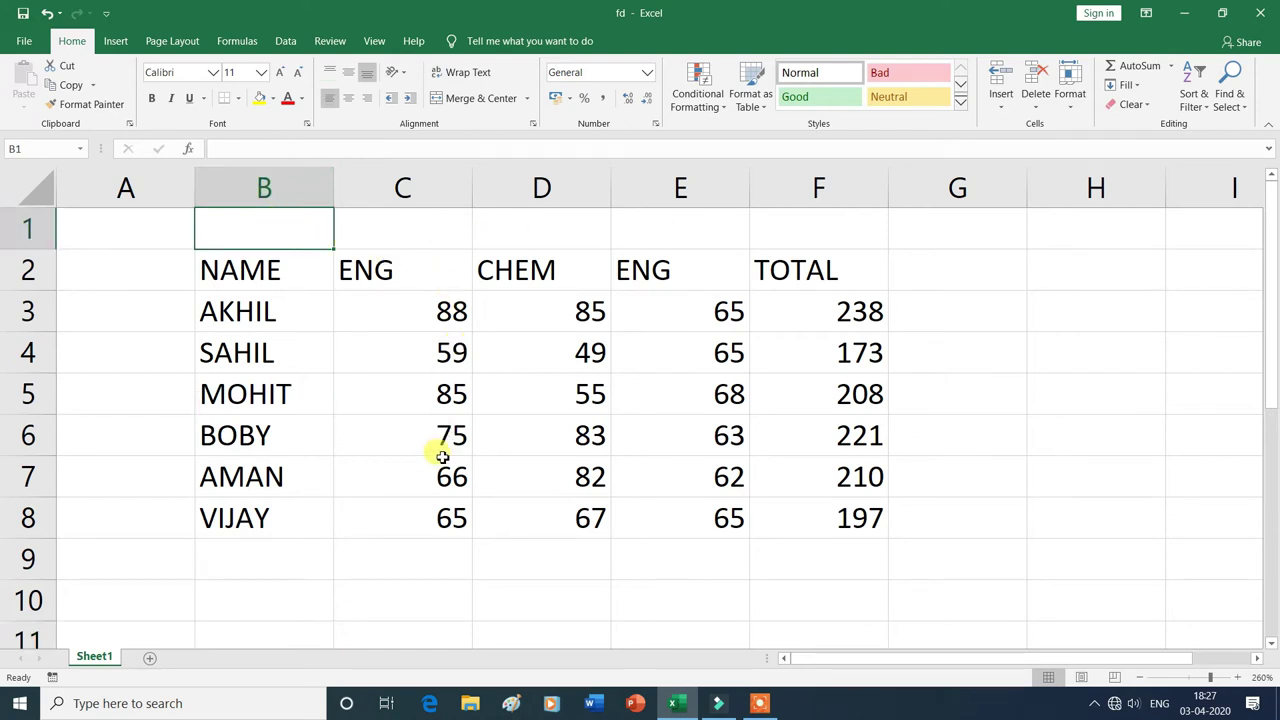
type("DMC")
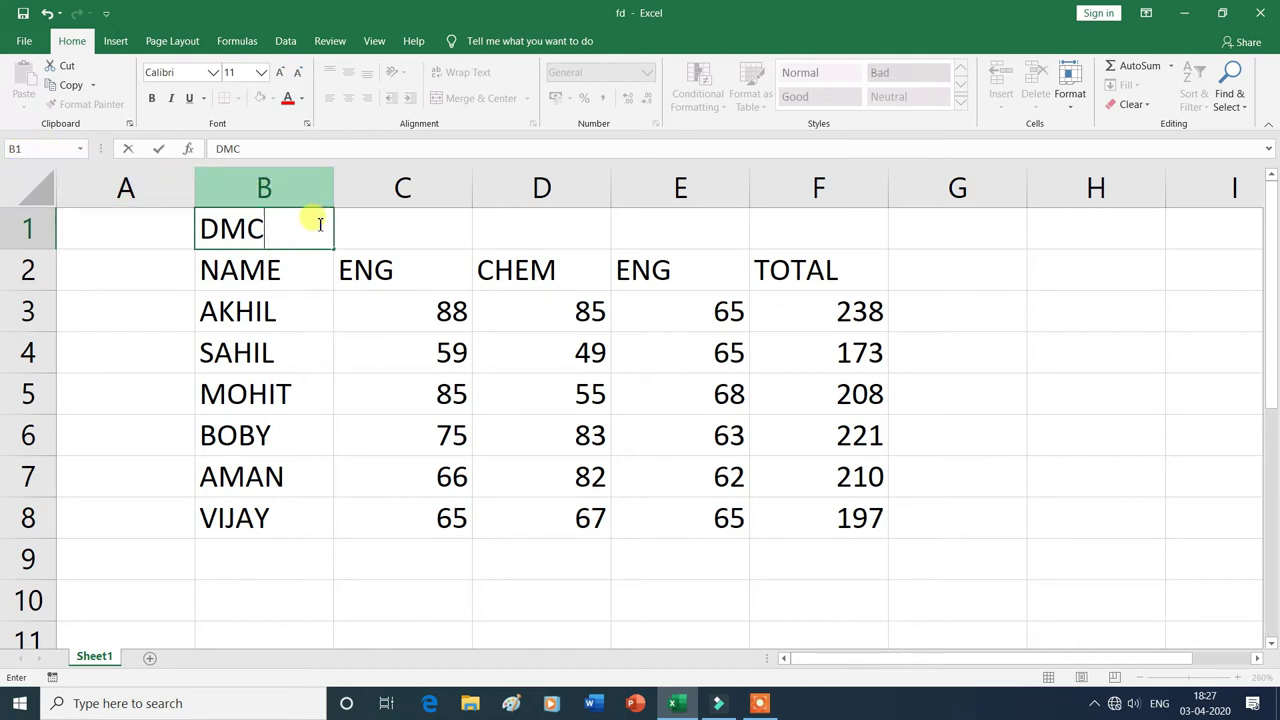
left_click(410, 231)
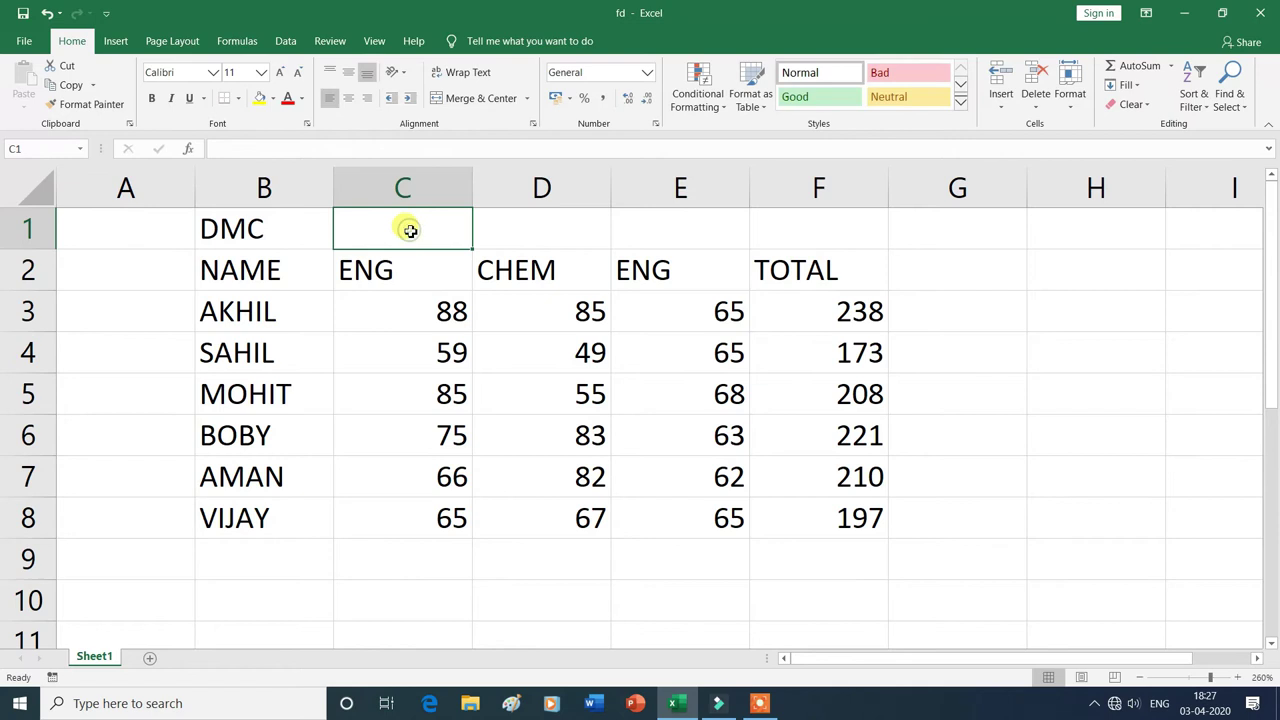
Select the empty title-row cells D1, E1, F1, then the range B1:F1.
left_click(530, 234)
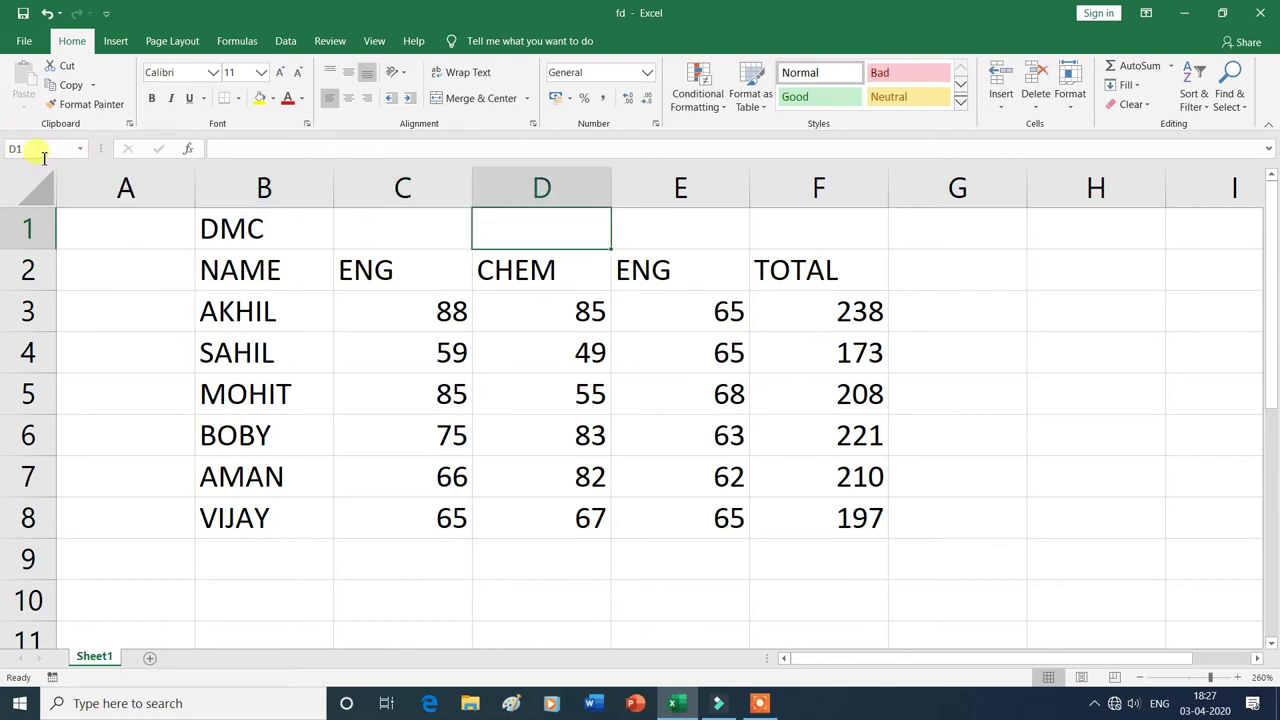
left_click(682, 233)
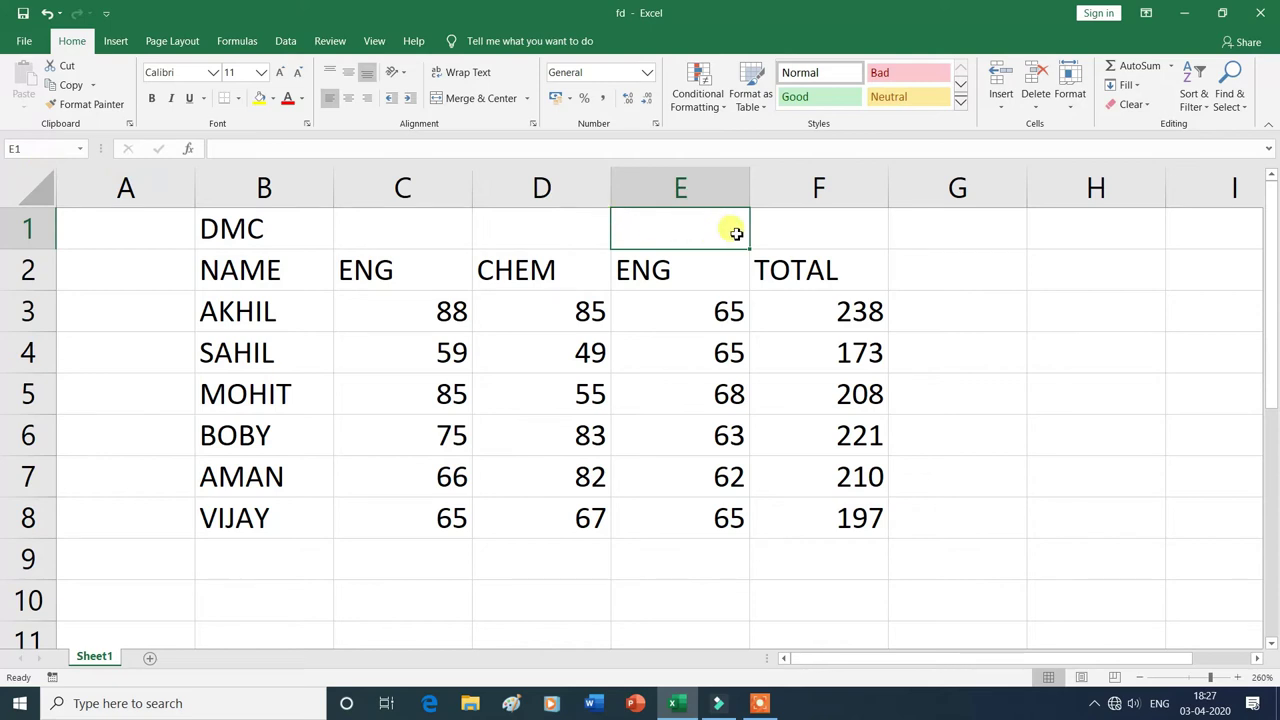
left_click(790, 229)
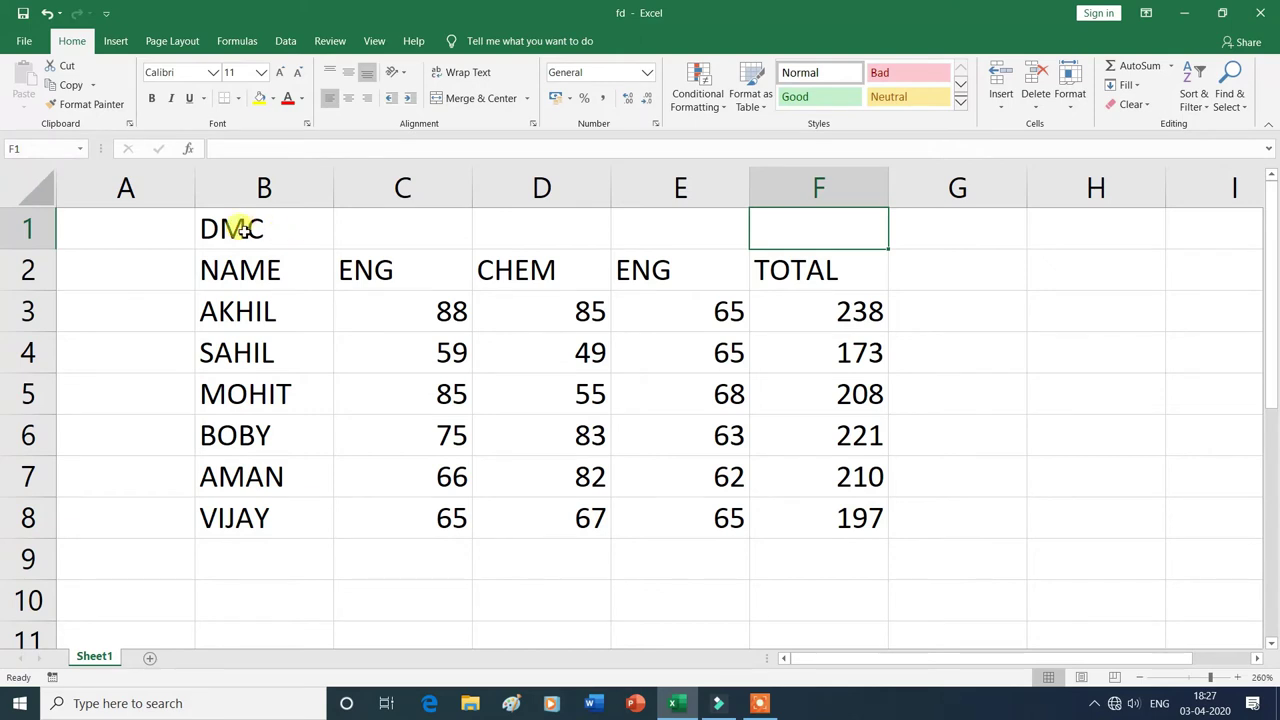
left_click_drag(240, 229, 775, 235)
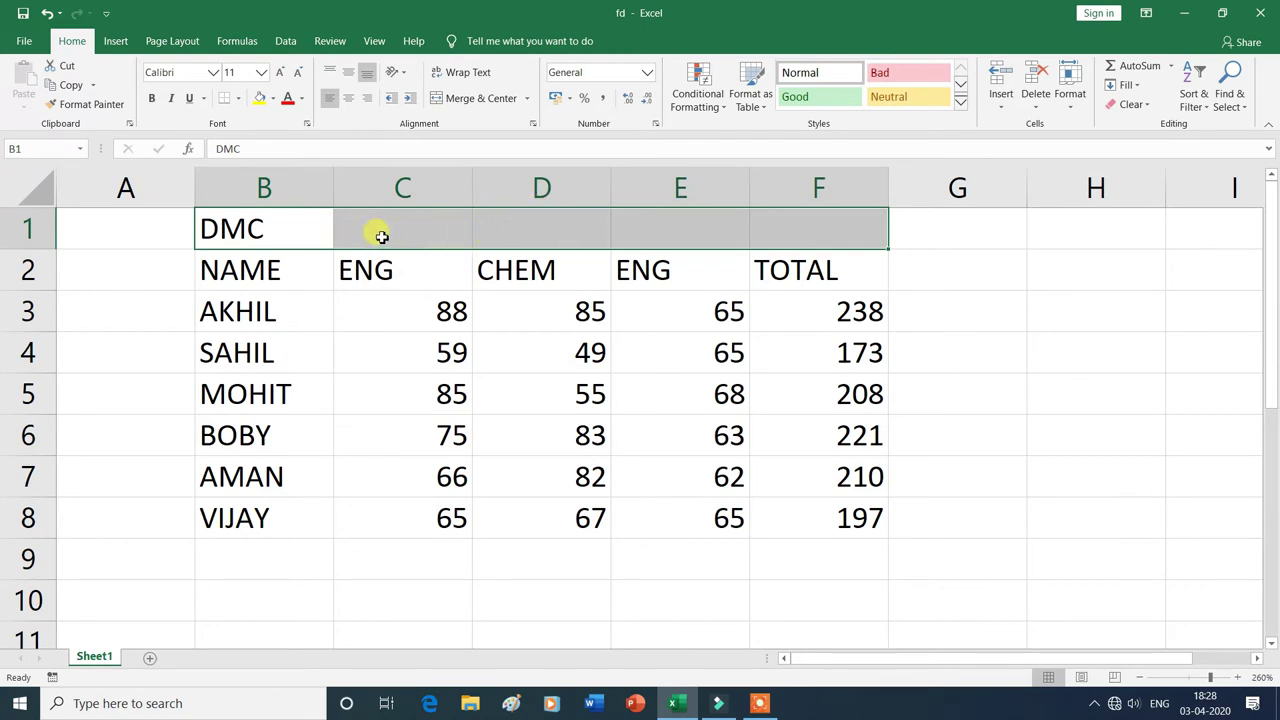
Merge and center DMC across B1:F1, then unmerge the title cells.
left_click(486, 100)
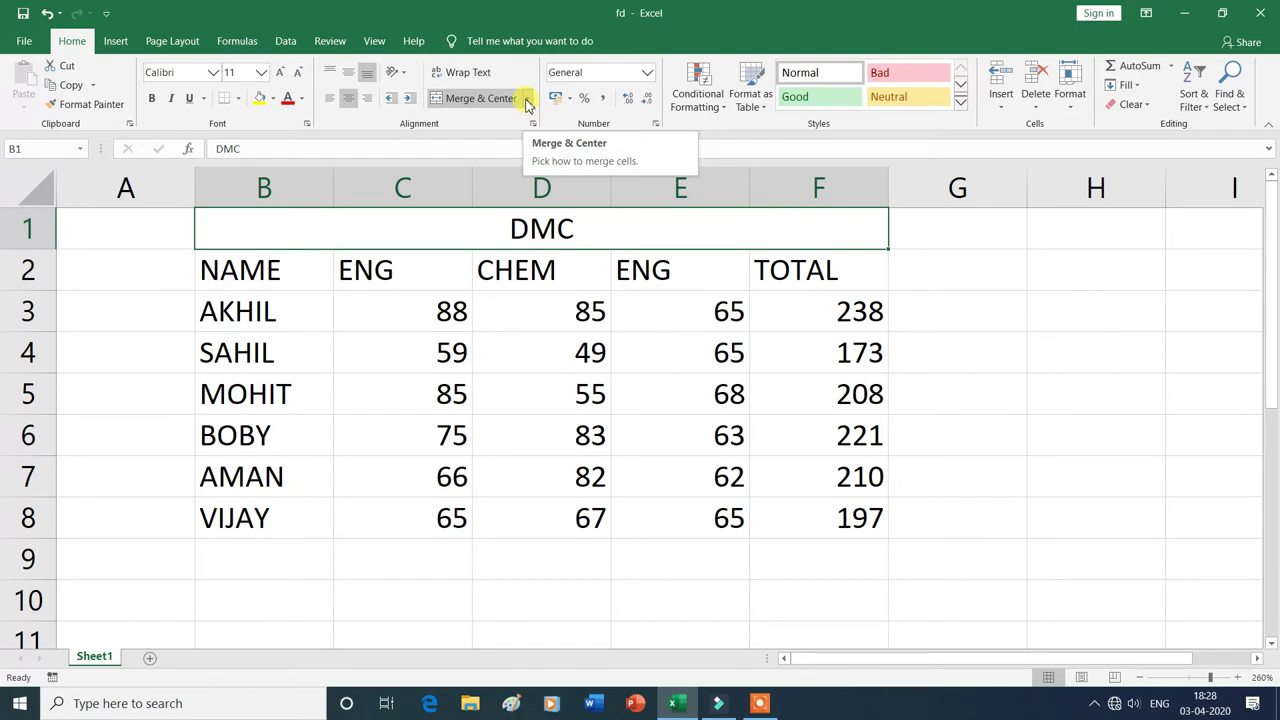
left_click(527, 100)
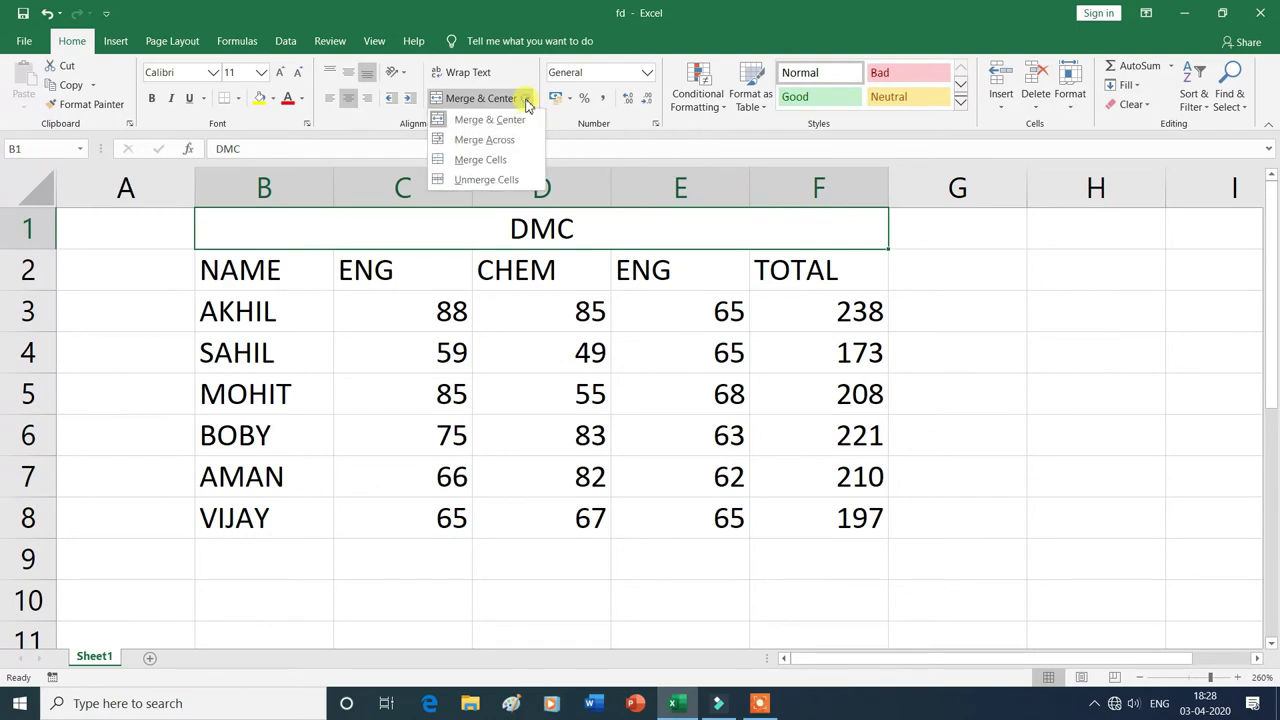
left_click(515, 182)
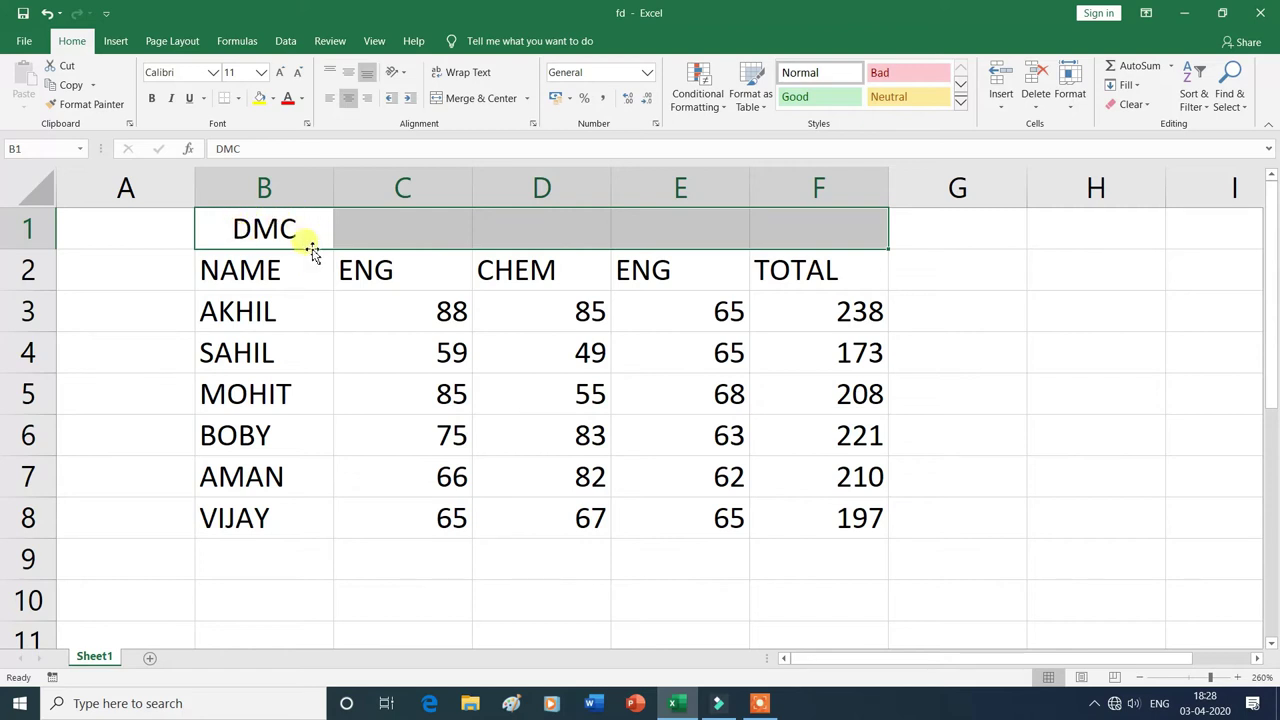
Select the ENG heading in C2, the score 88 in C3, then the DMC cell B1.
left_click(410, 275)
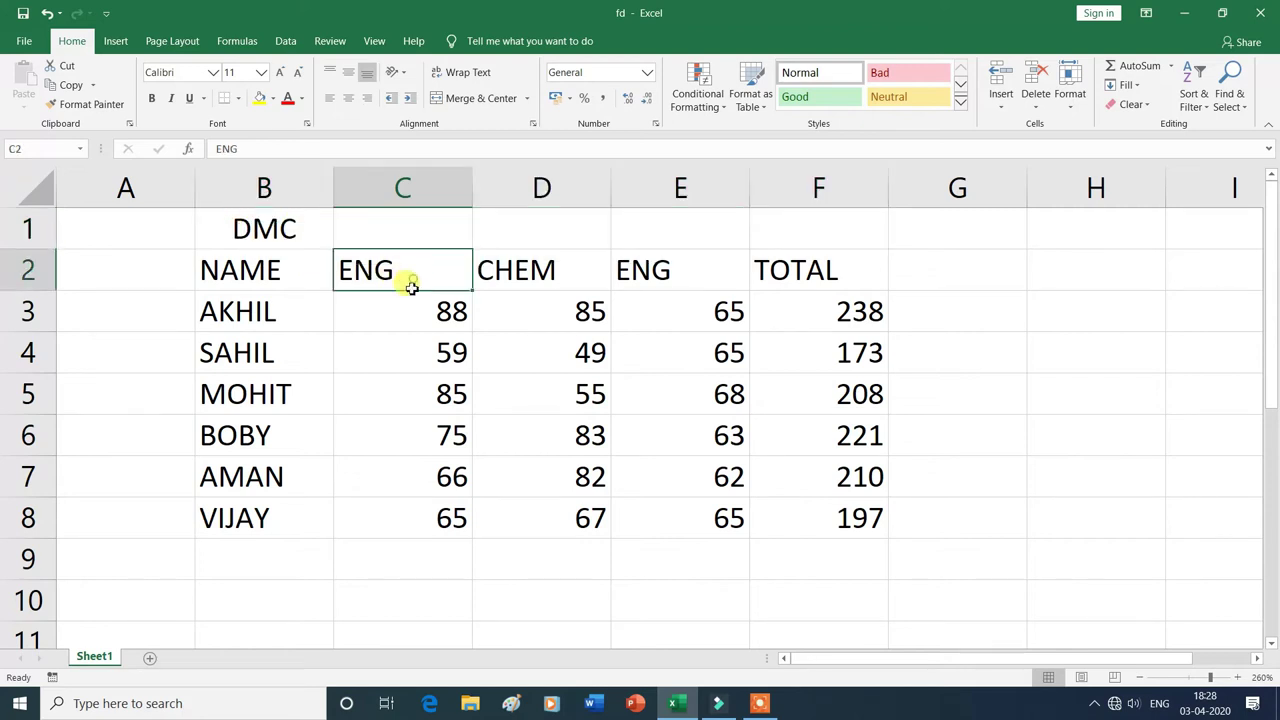
left_click(367, 320)
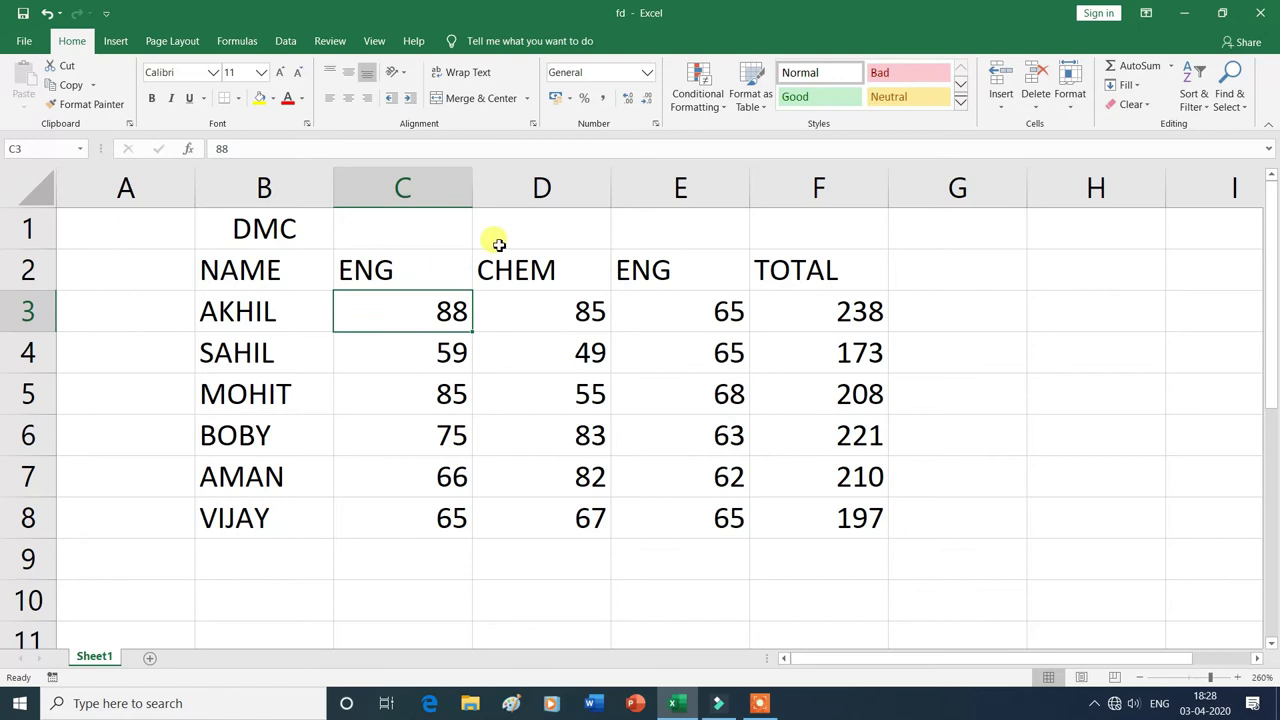
left_click(286, 229)
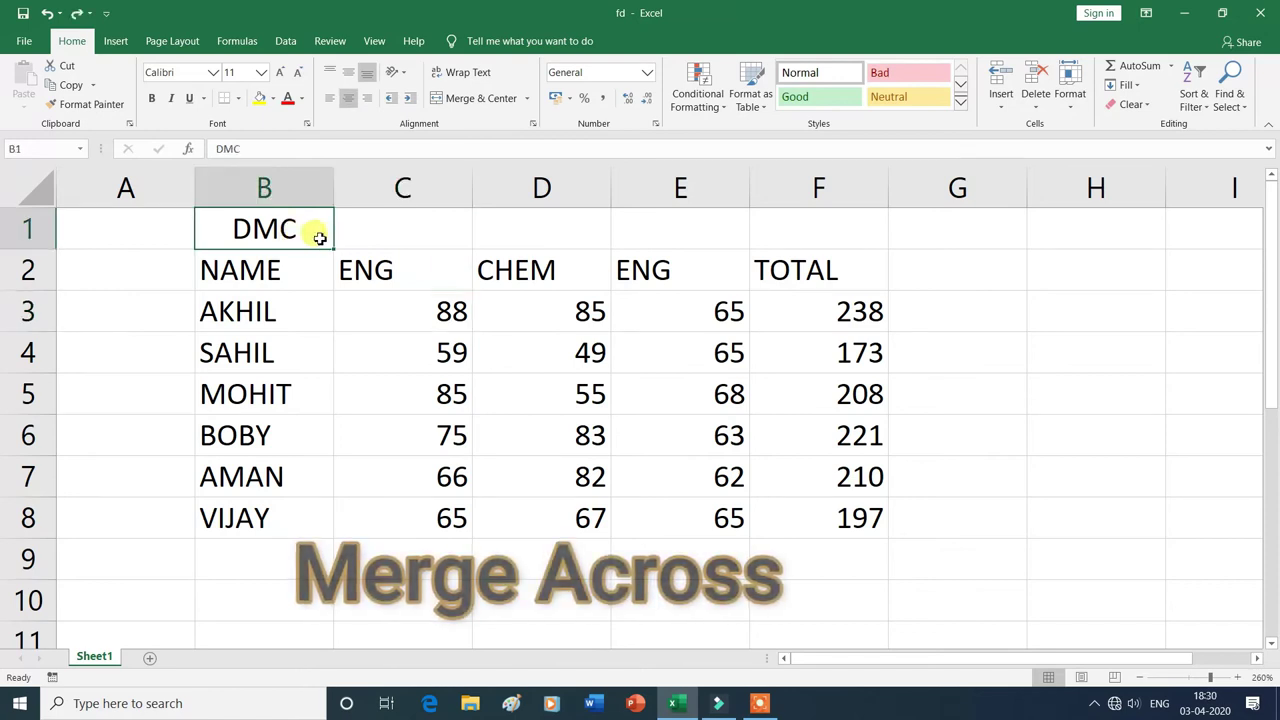
Right-align the DMC title in cell B1.
left_click(527, 99)
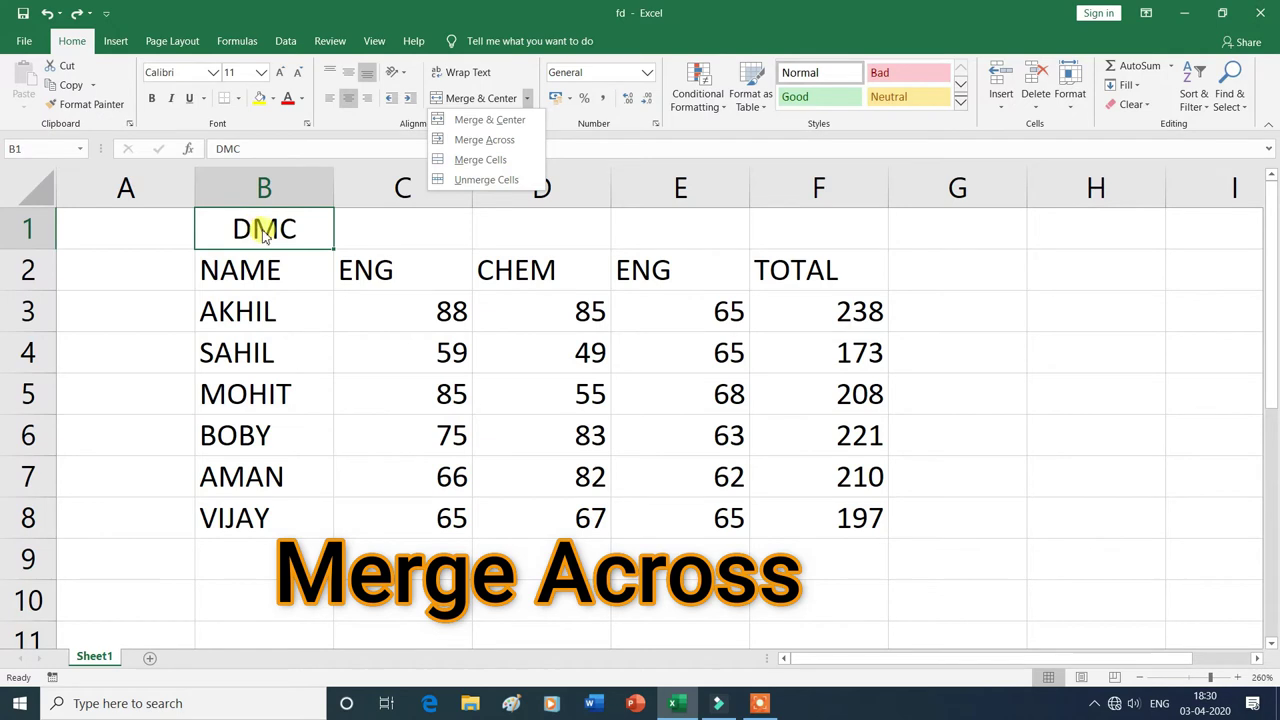
left_click(371, 101)
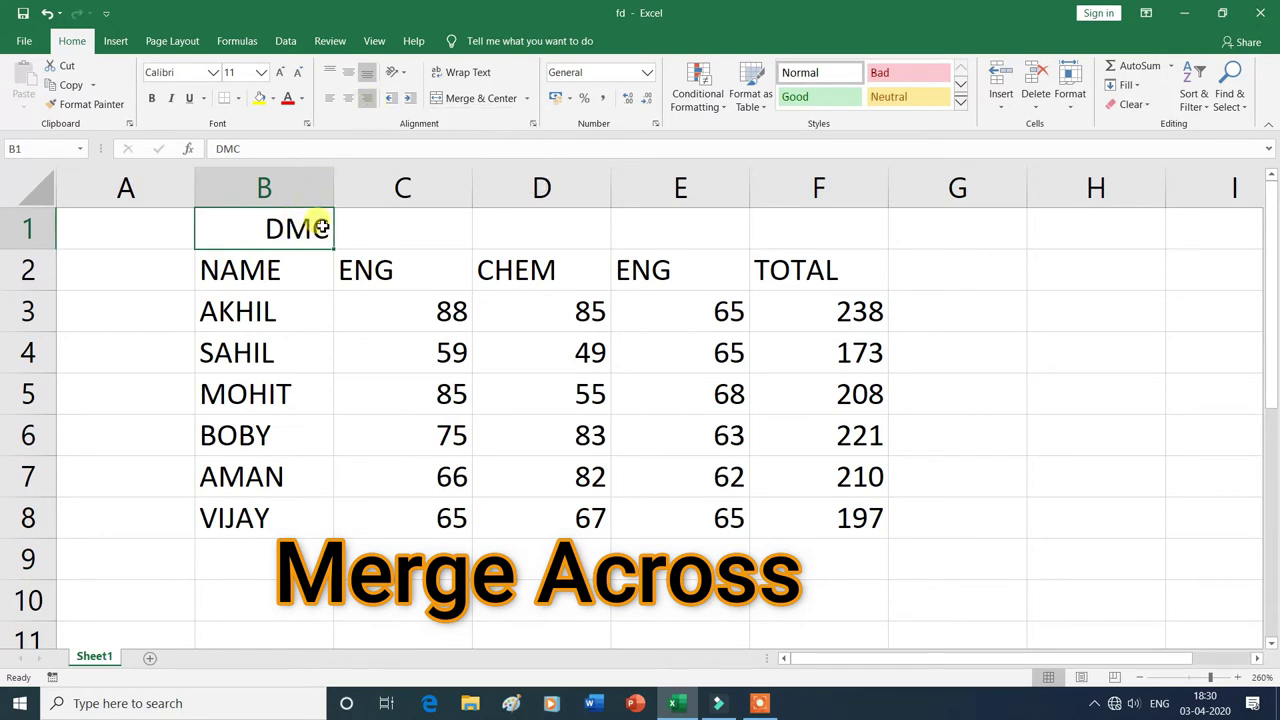
left_click(527, 99)
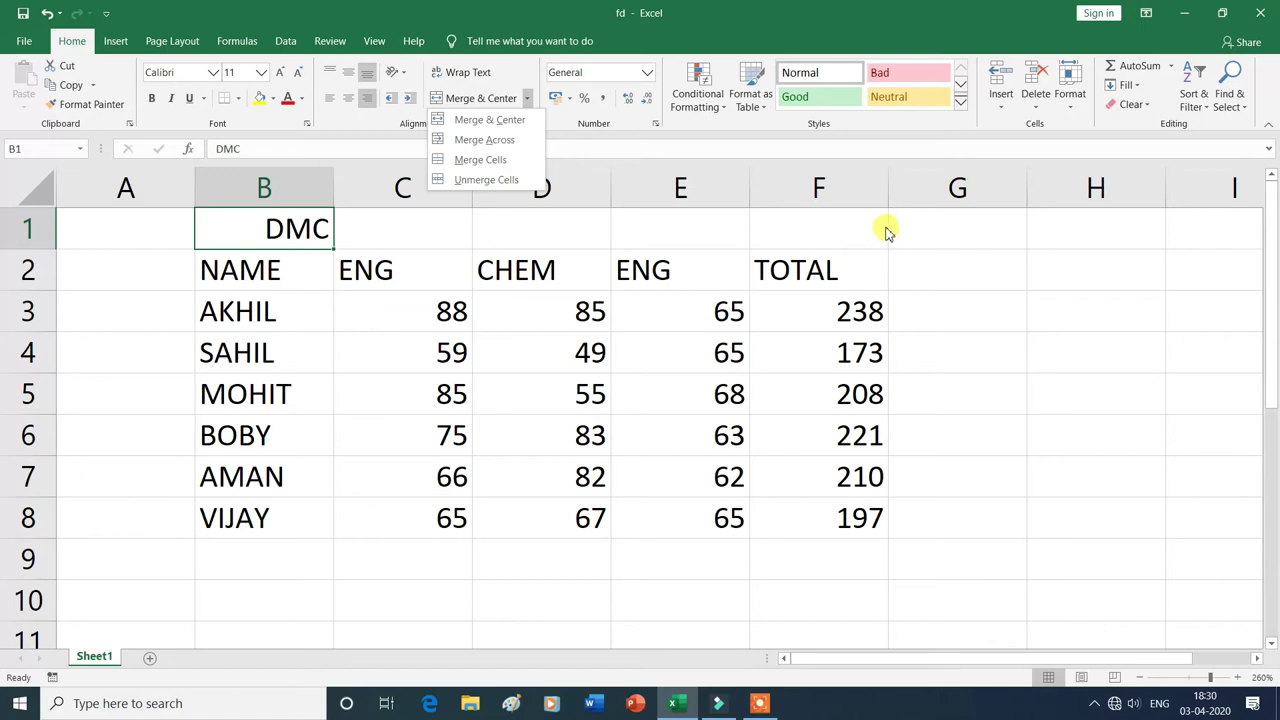
left_click(285, 232)
Apply Merge Across to B1:F1, then unmerge the title cells.
left_click_drag(284, 231, 766, 237)
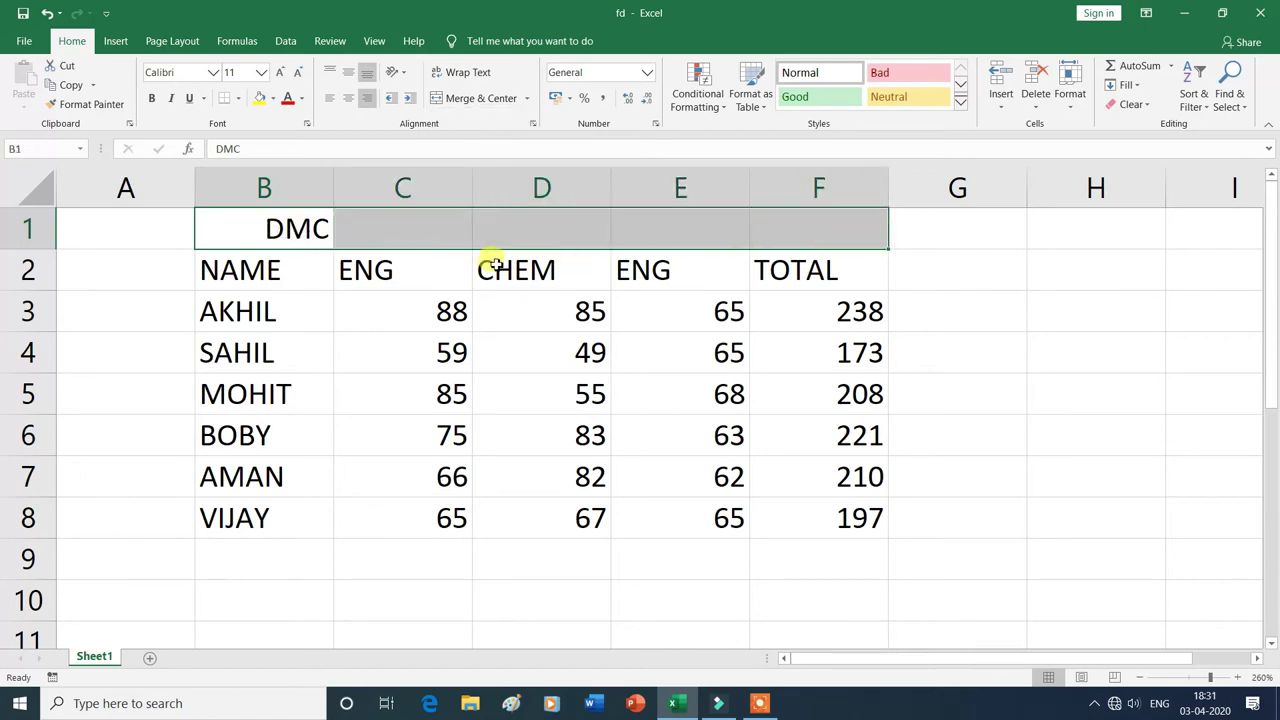
left_click(526, 99)
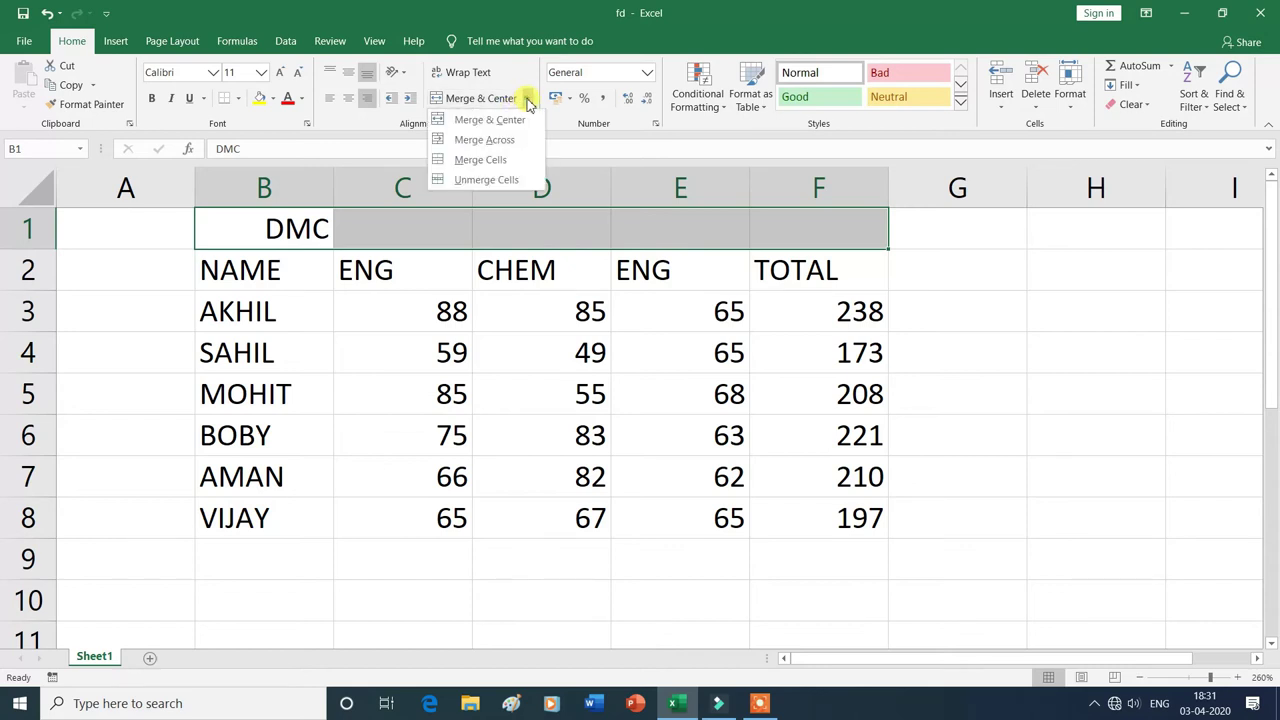
left_click(505, 148)
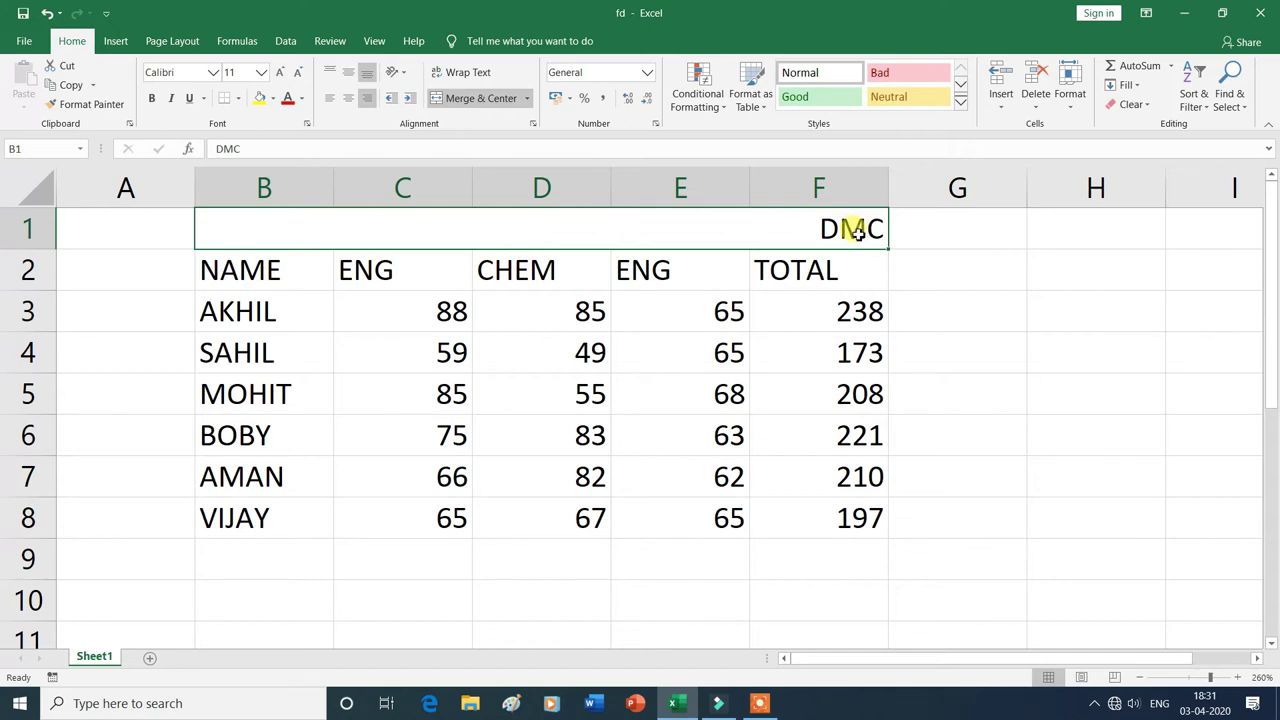
left_click(530, 98)
left_click(500, 179)
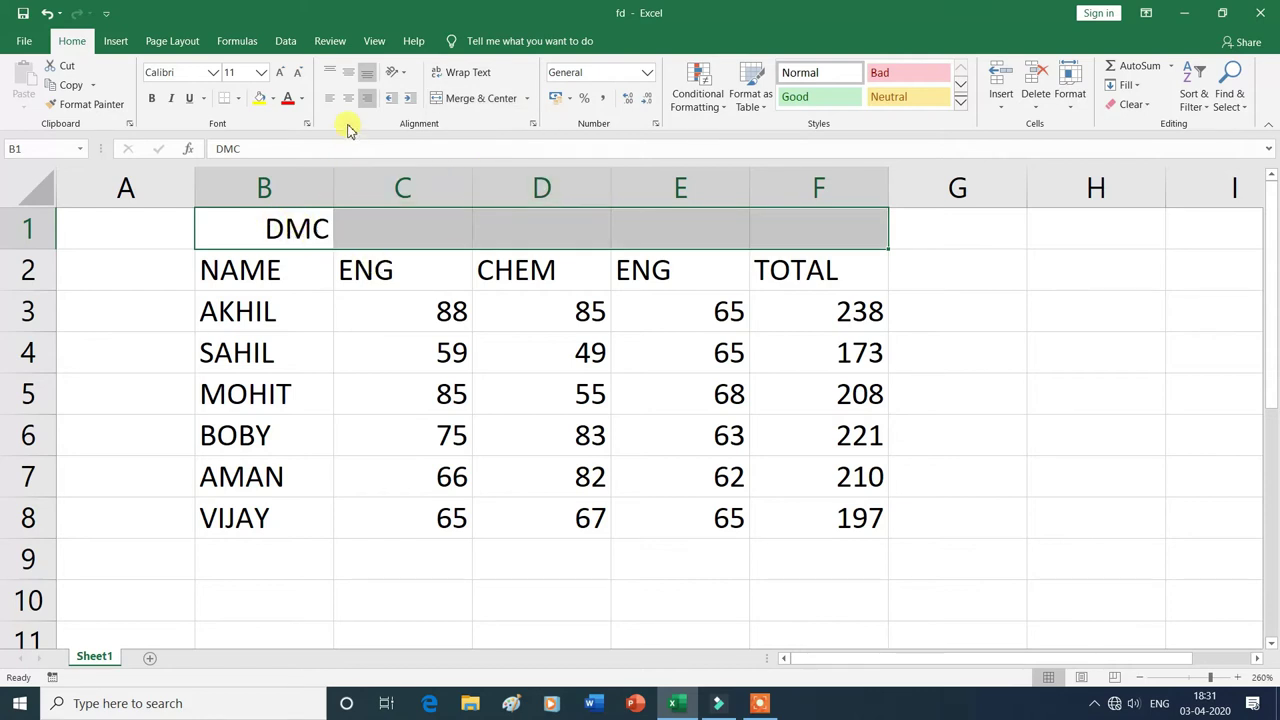
Center DMC in B1, merge B1:F1 with the title centred, then unmerge the cells.
left_click(348, 98)
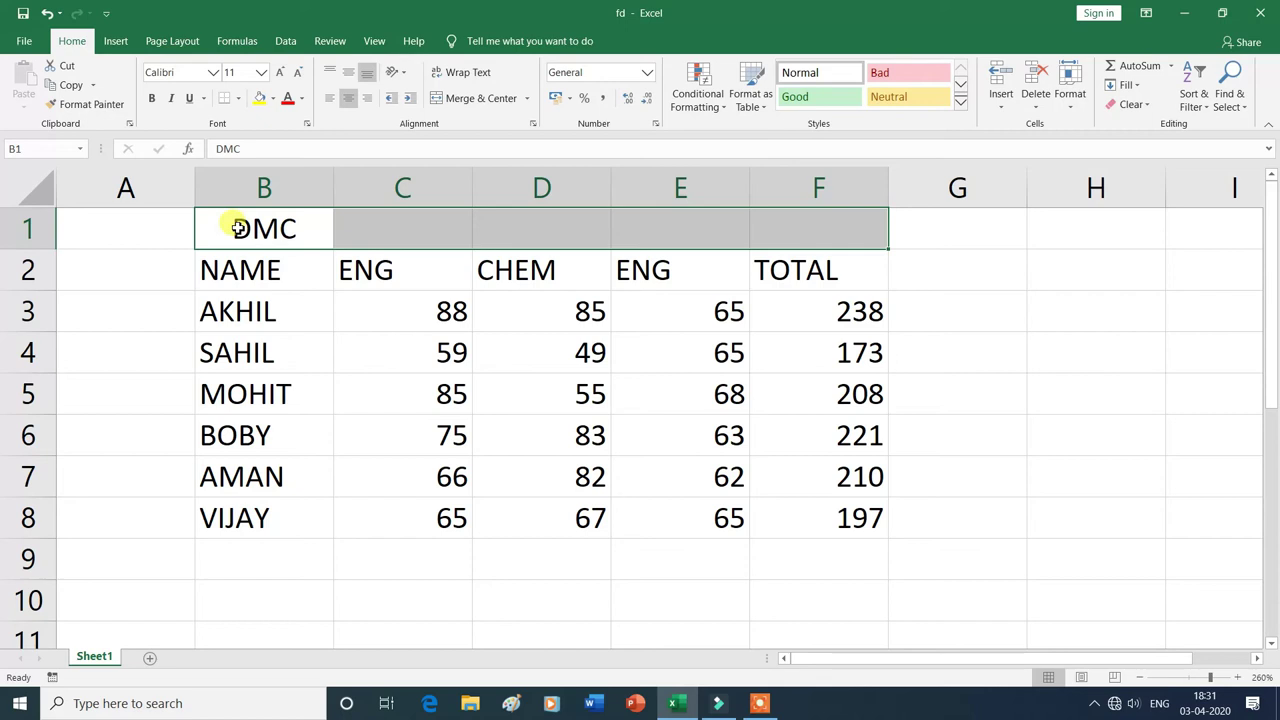
left_click_drag(232, 228, 769, 237)
left_click(528, 100)
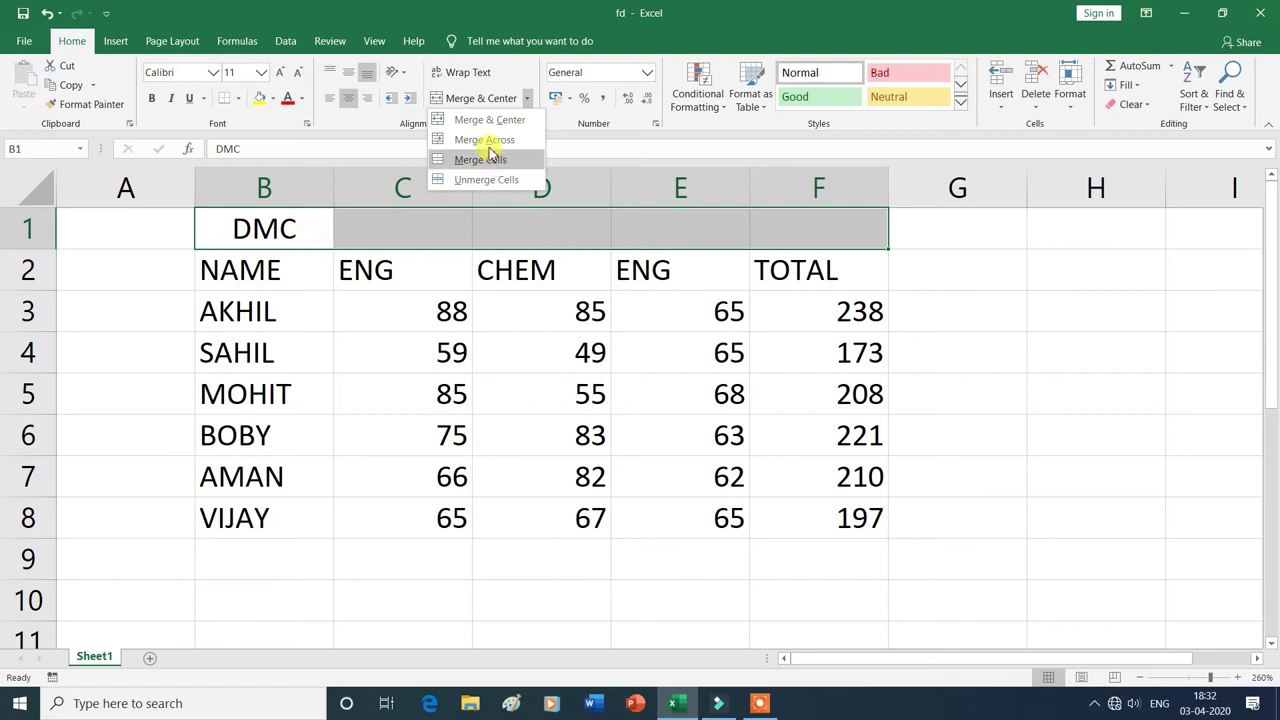
left_click(492, 140)
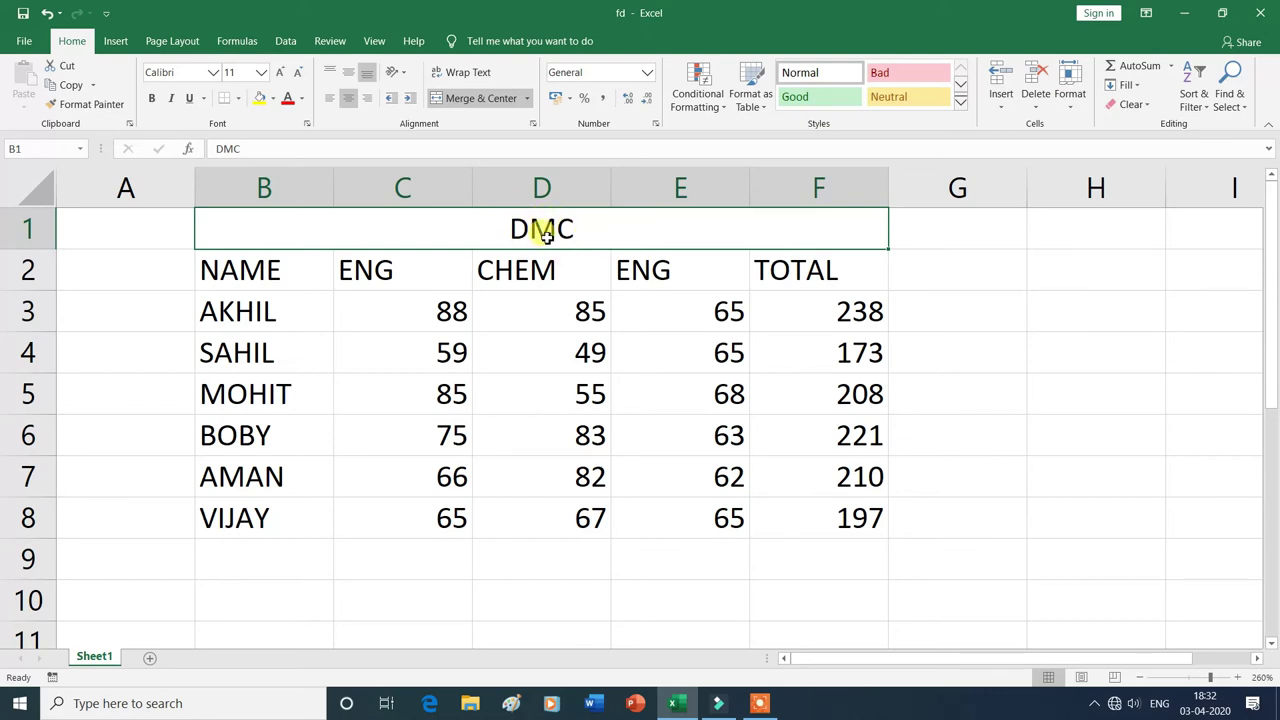
left_click(530, 99)
left_click(512, 178)
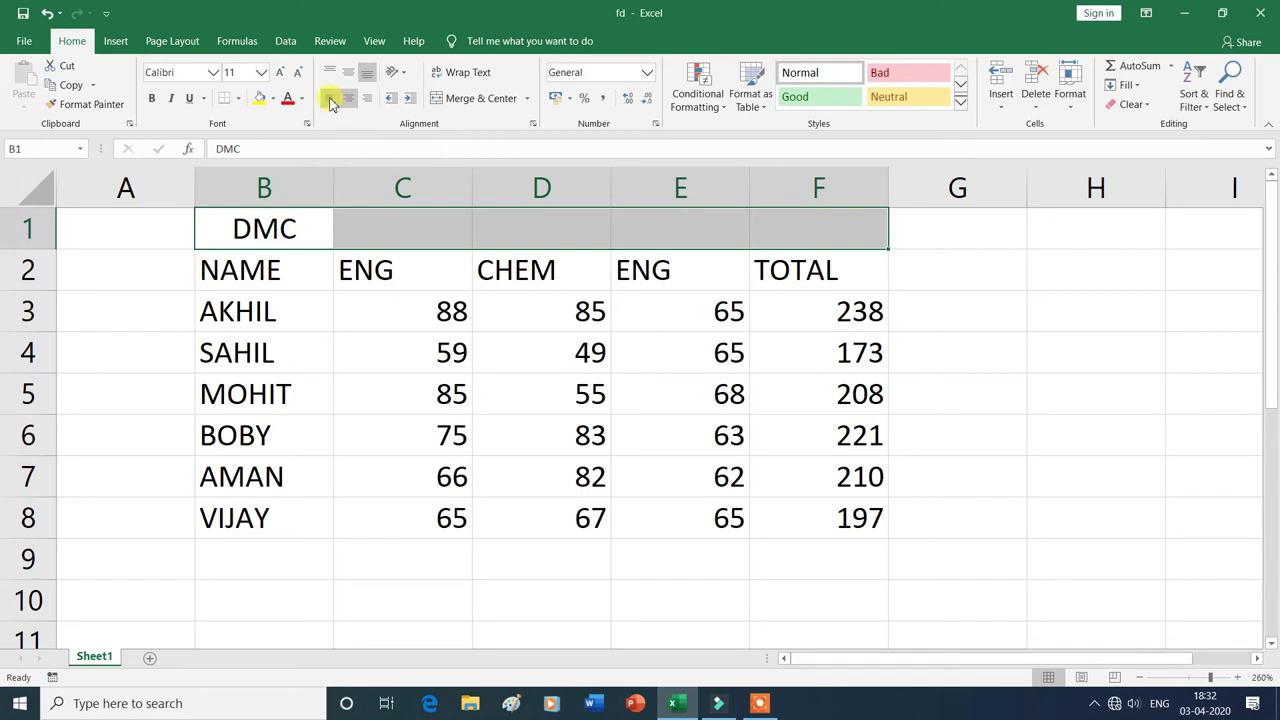
Left-align DMC in B1 and apply Merge Across to the B1:F1 title row.
left_click(330, 99)
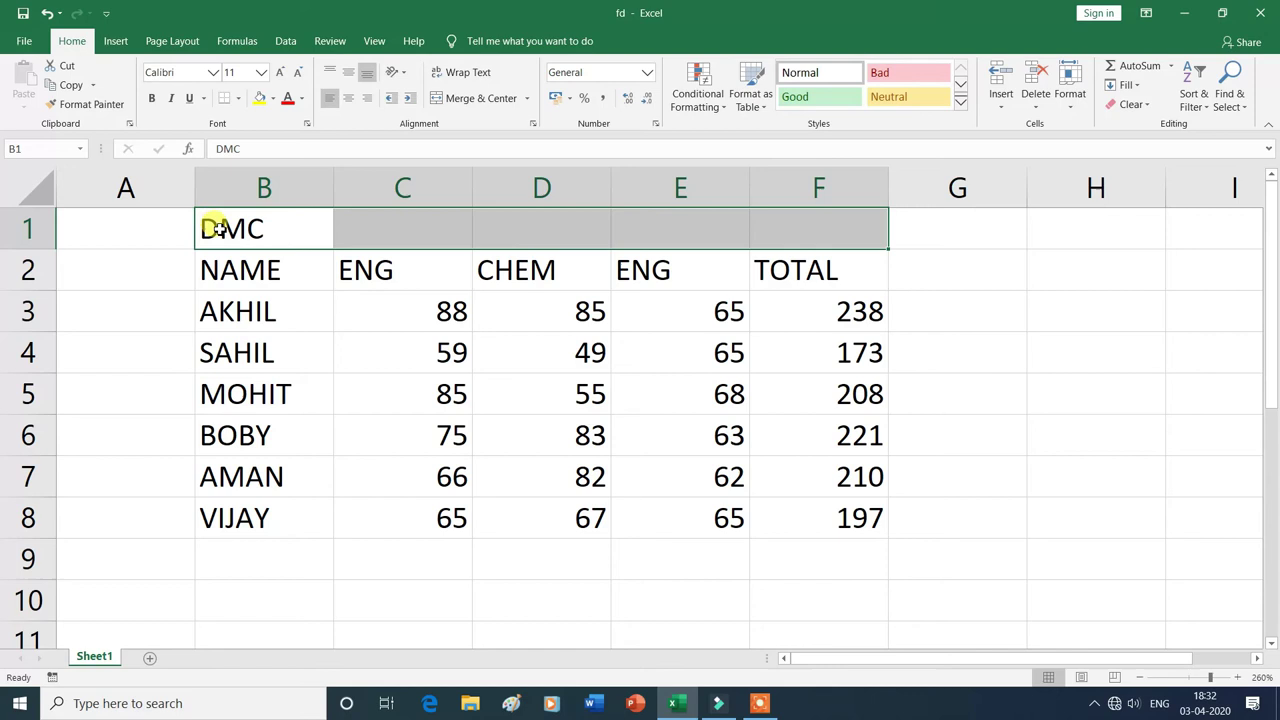
left_click(526, 99)
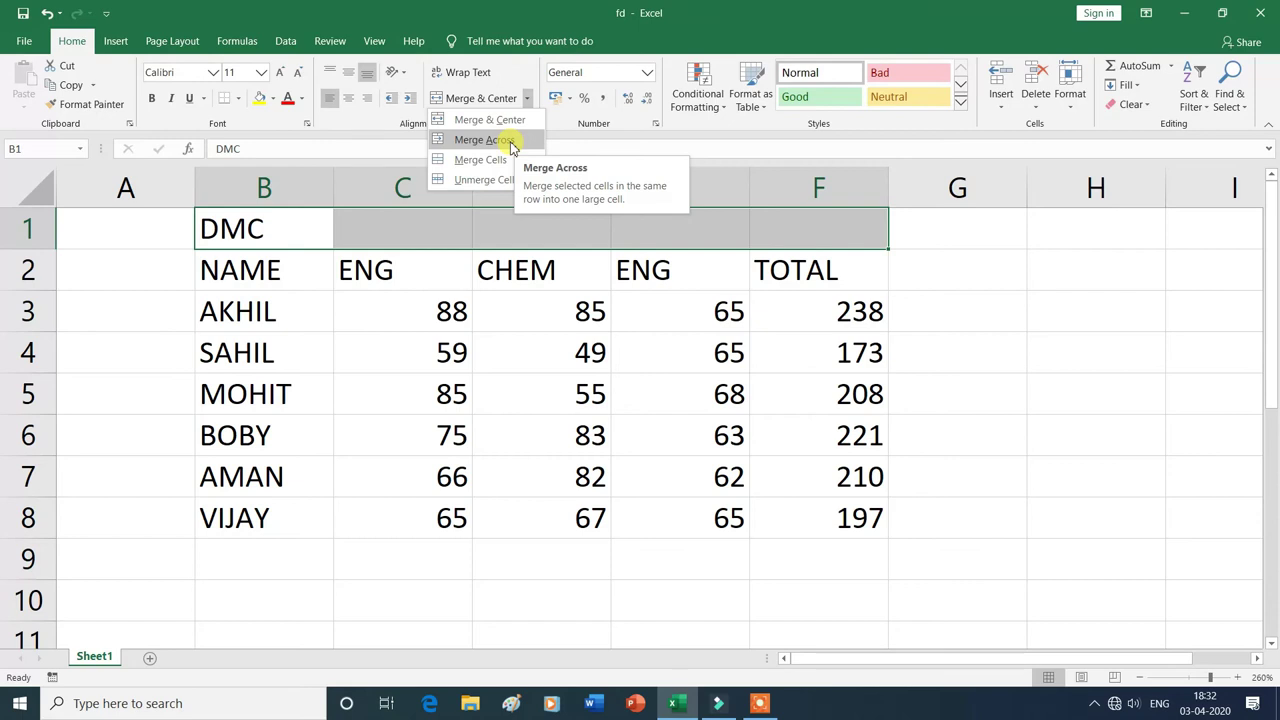
left_click(511, 146)
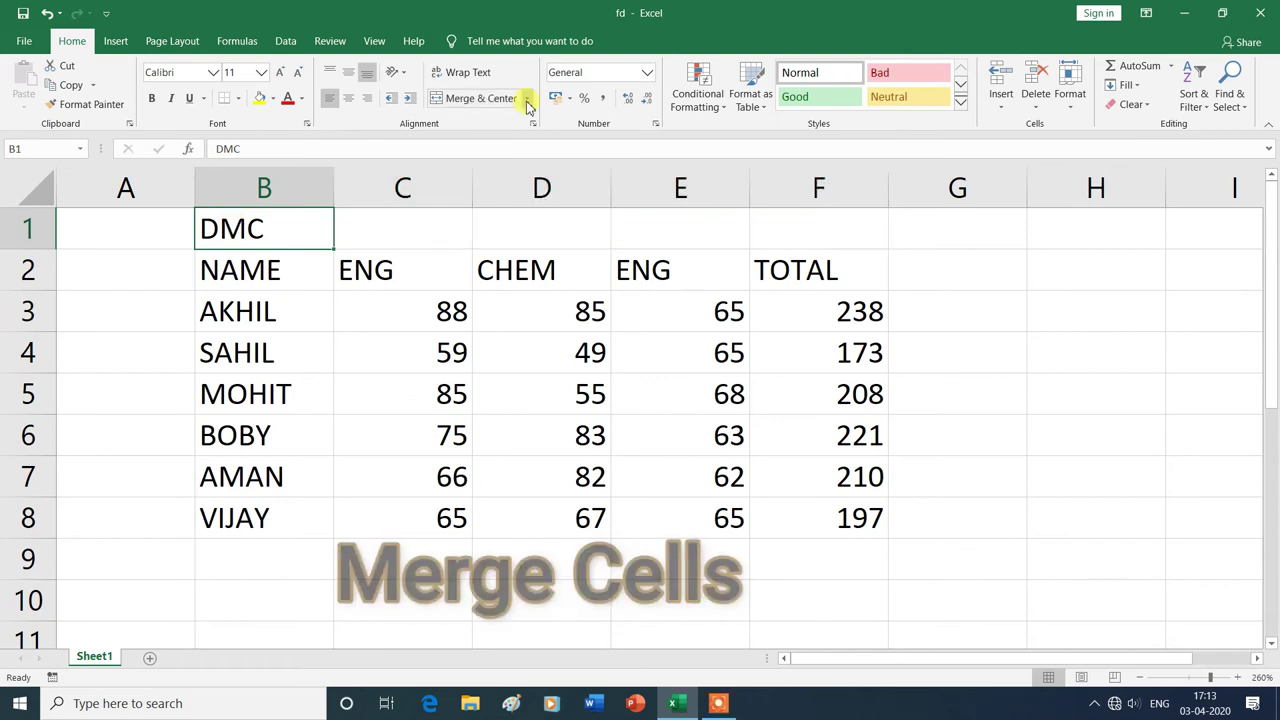
left_click(527, 98)
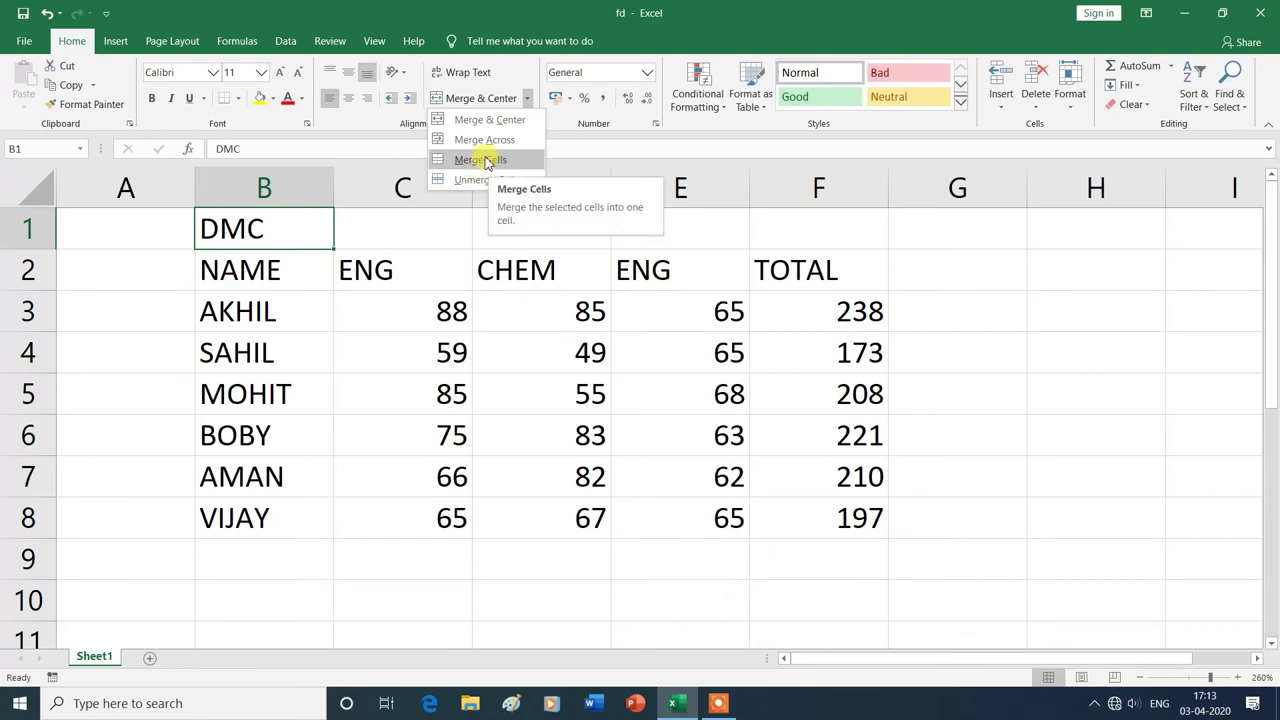
Merge B1:F1 into one cell with Merge Cells, then undo the merge.
left_click(284, 228)
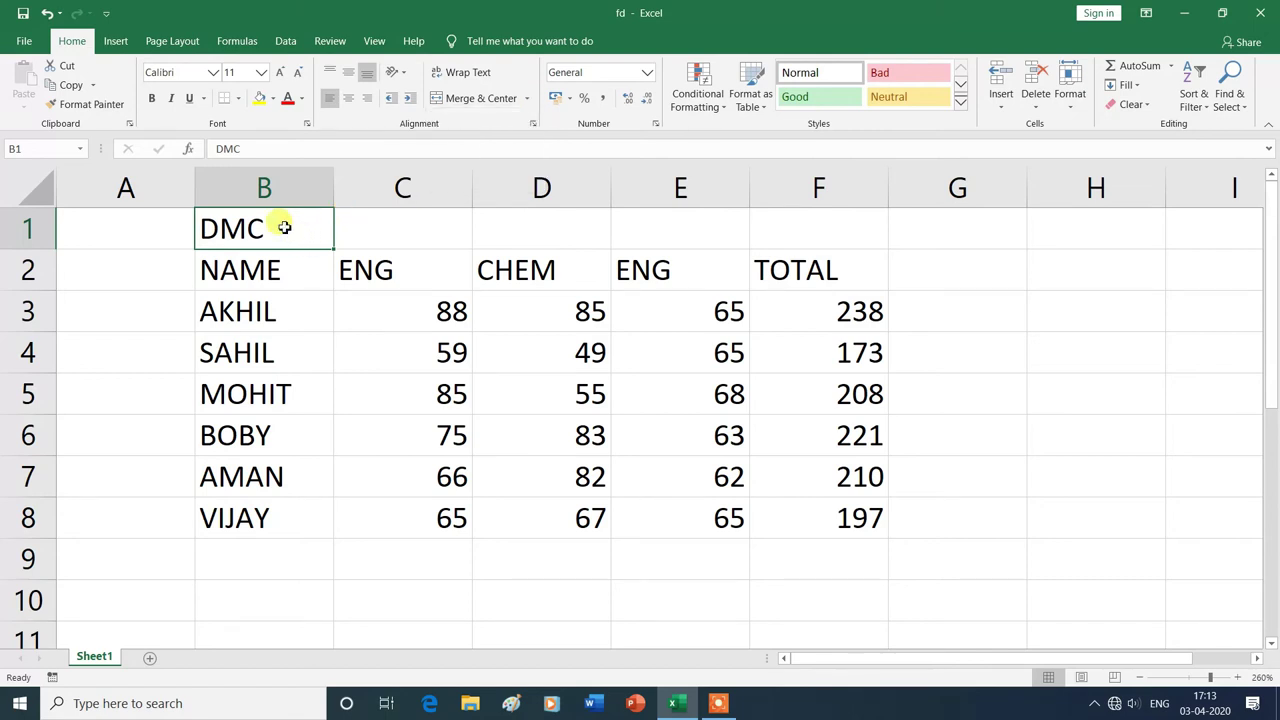
left_click_drag(284, 228, 794, 242)
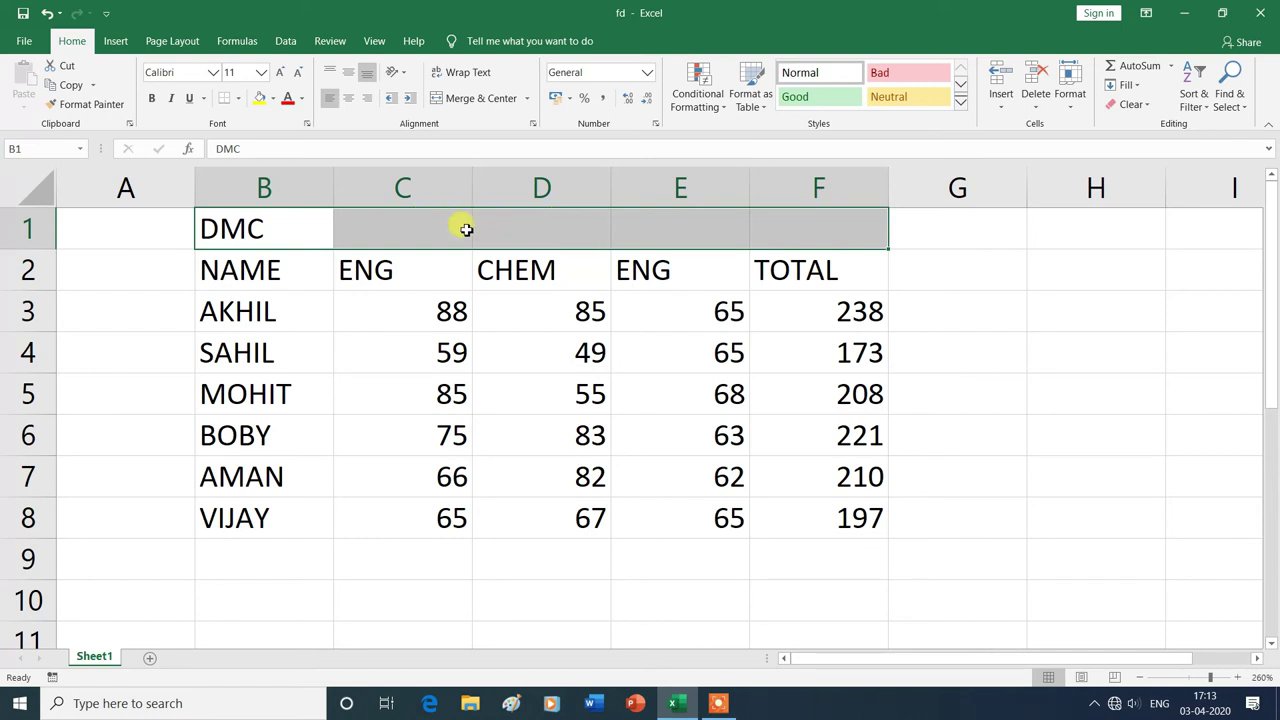
left_click(526, 99)
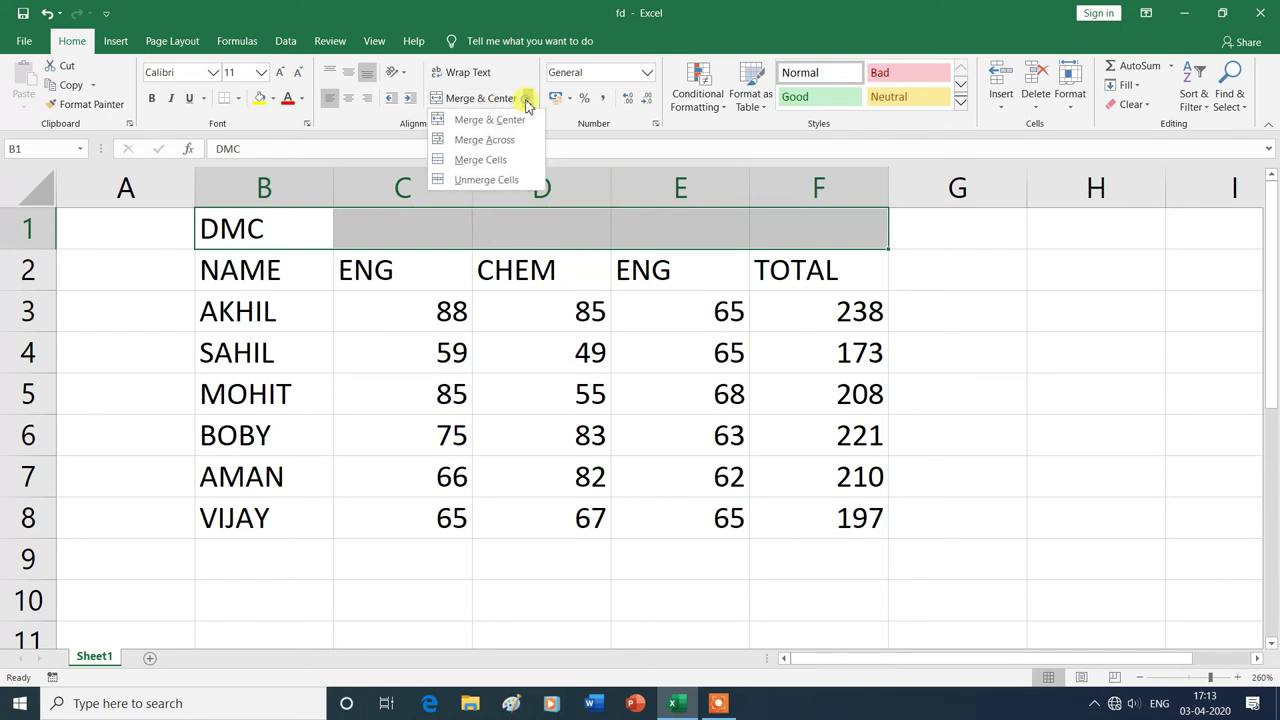
left_click(508, 165)
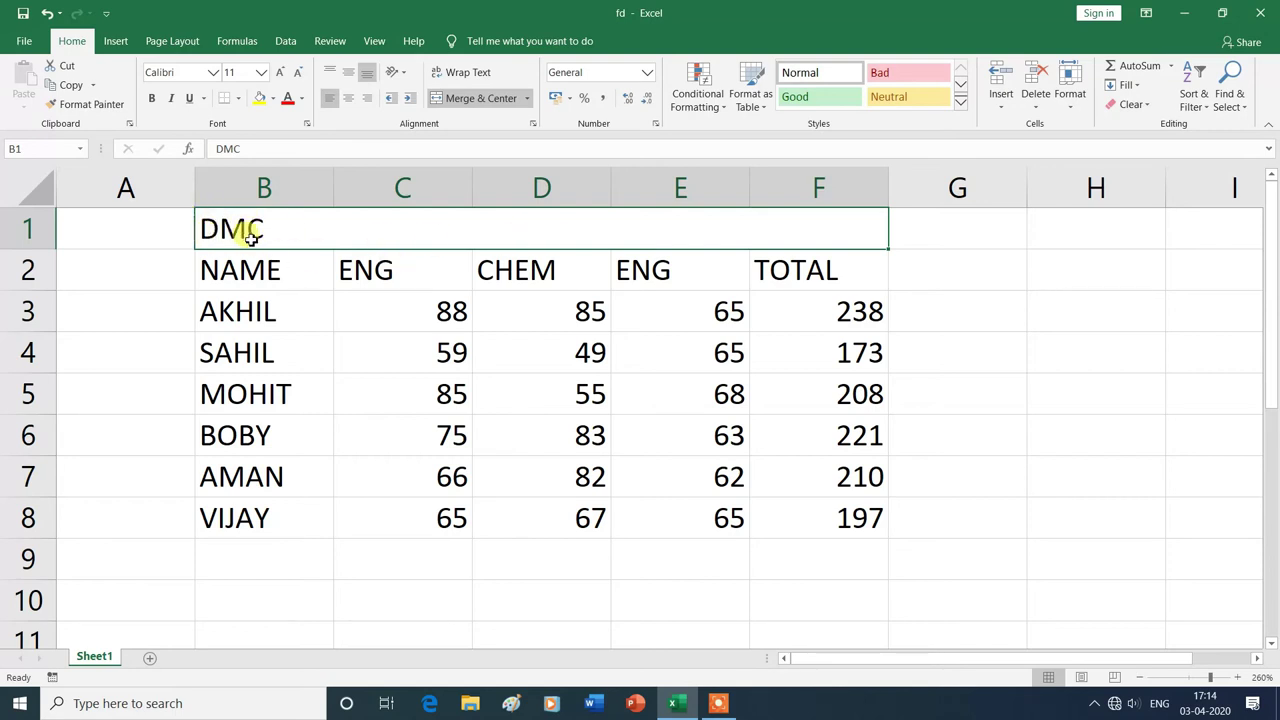
key("ctrl+z")
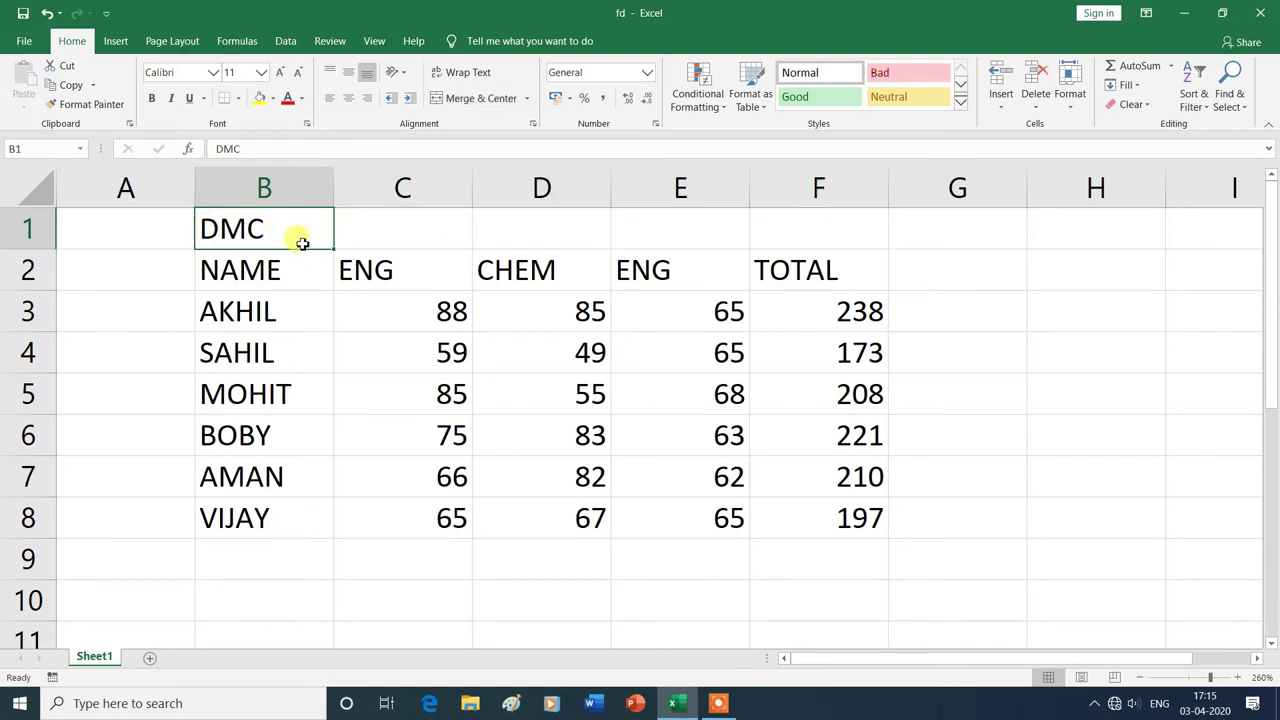
Delete the DMC title from B1, leaving row 1 blank.
left_click(526, 99)
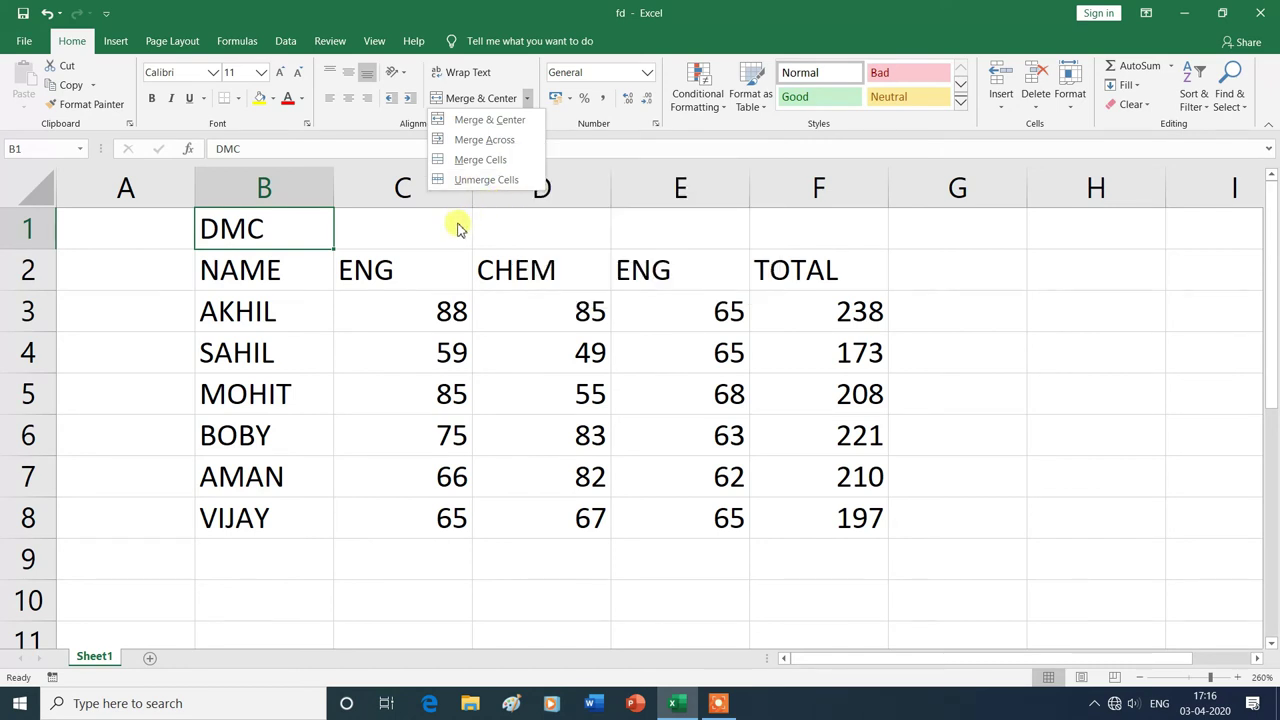
left_click(371, 526)
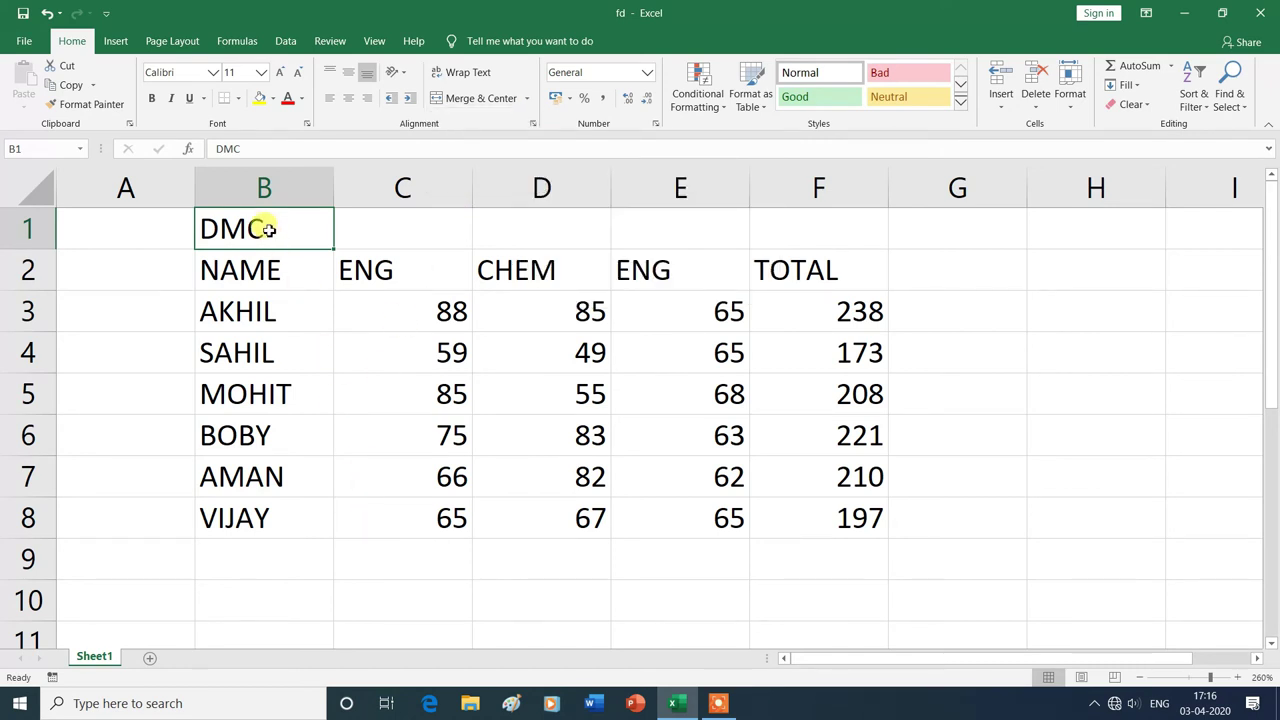
key("Delete")
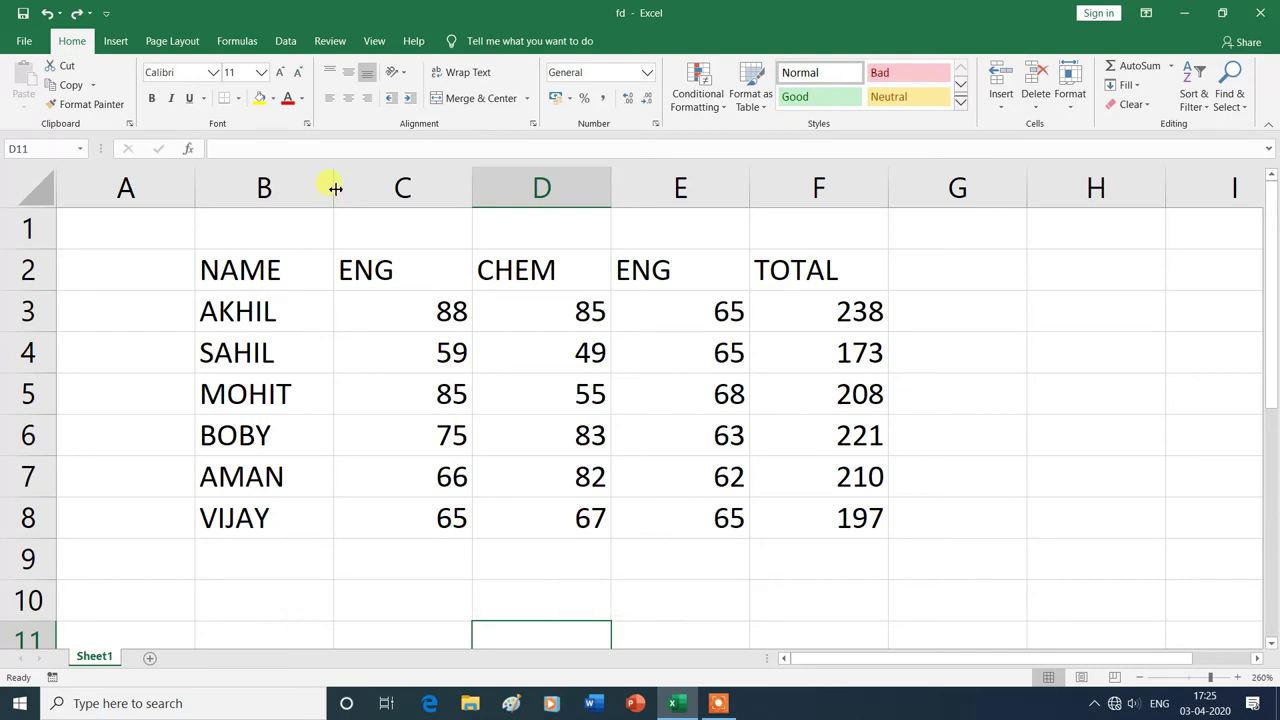
Narrow column B so NAME and student names are cut off, then select B2:B8.
left_click_drag(335, 185, 251, 198)
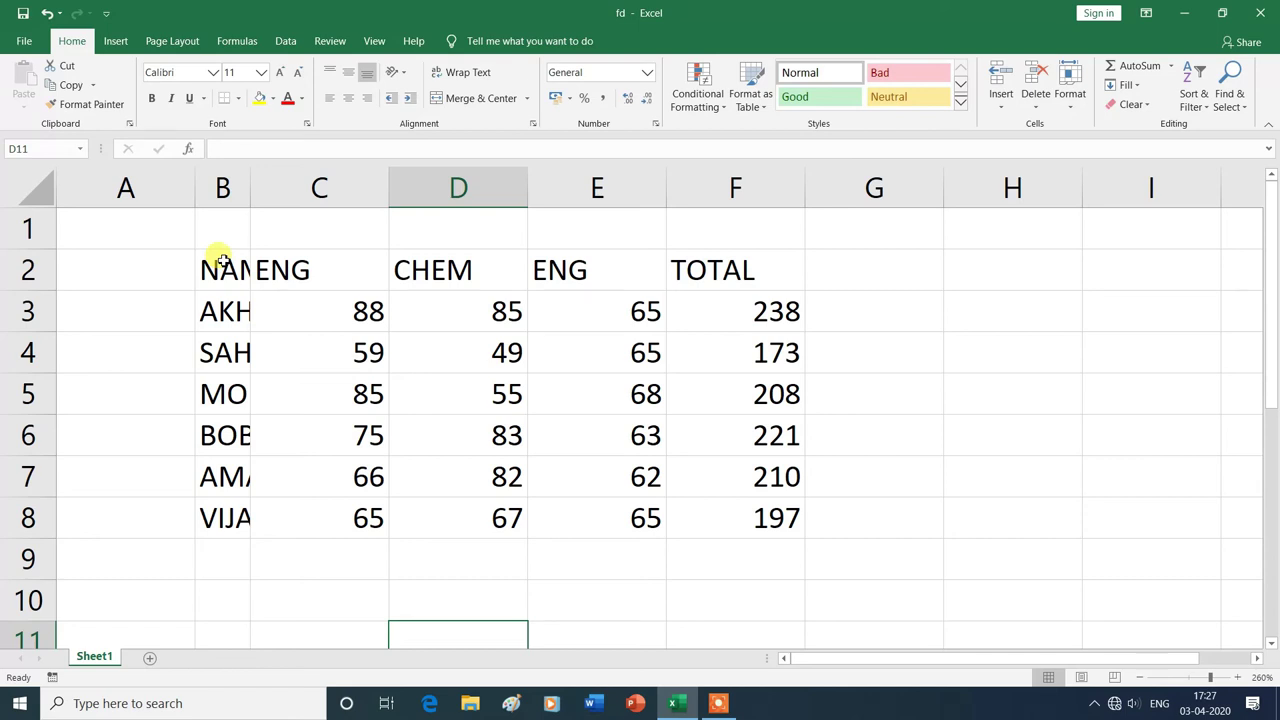
left_click(222, 261)
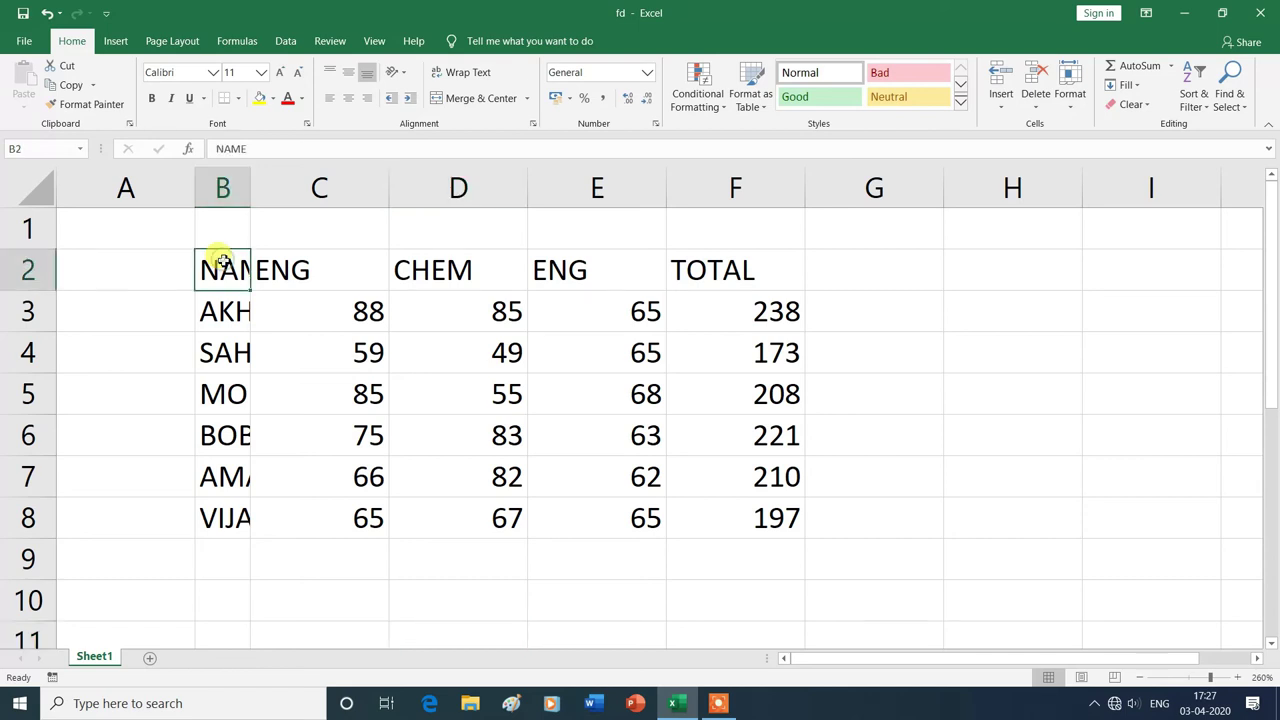
left_click_drag(222, 261, 231, 513)
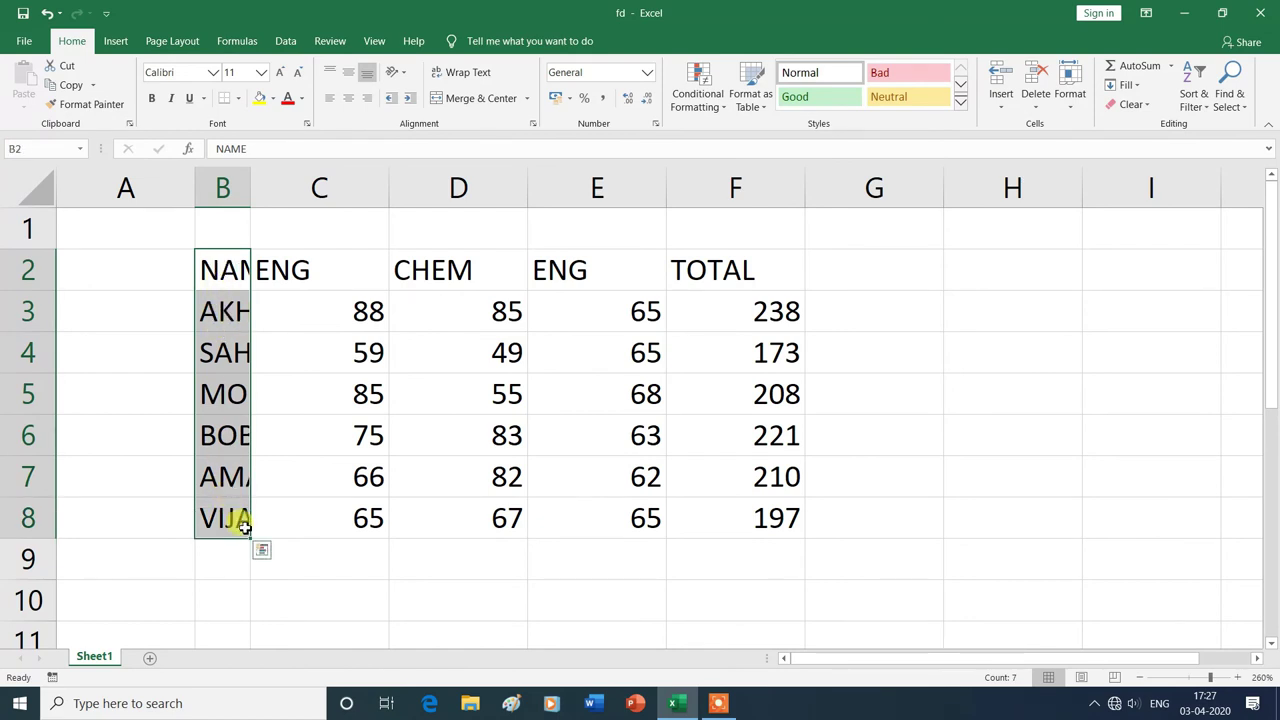
Turn on Shrink to fit so the NAME heading and student names fit narrow column B.
left_click(534, 124)
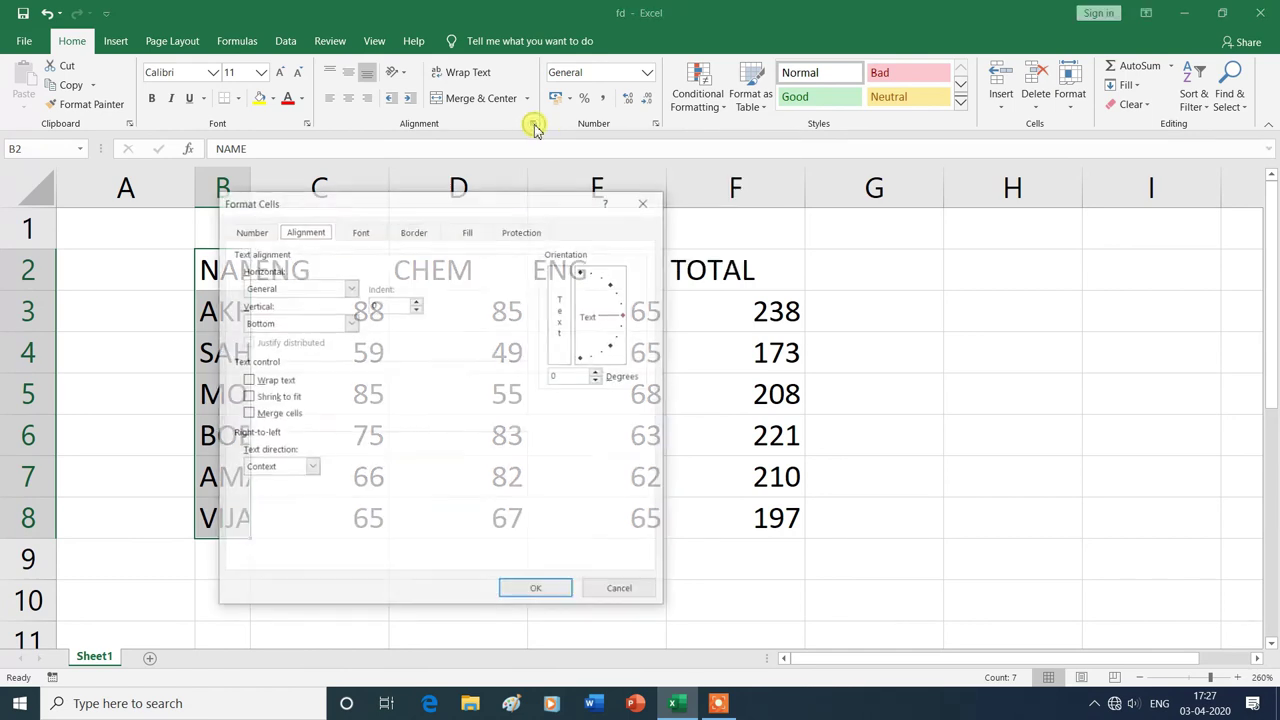
left_click_drag(491, 206, 705, 213)
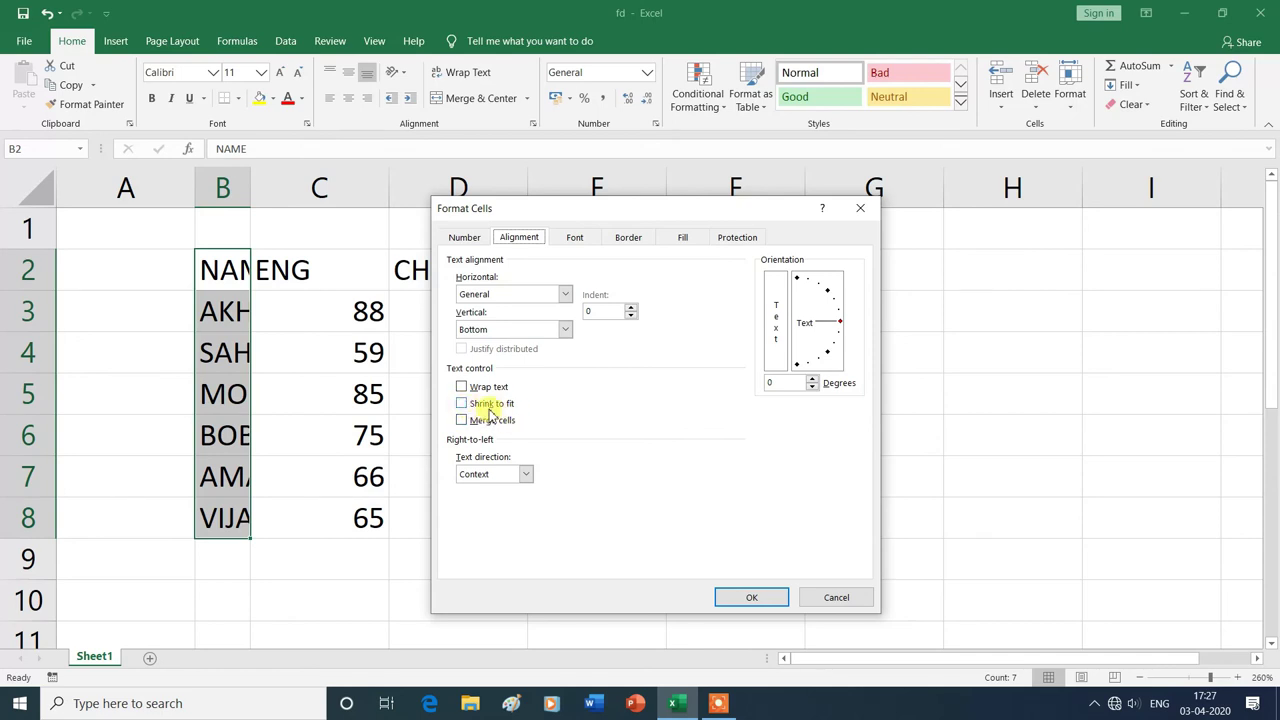
left_click(463, 405)
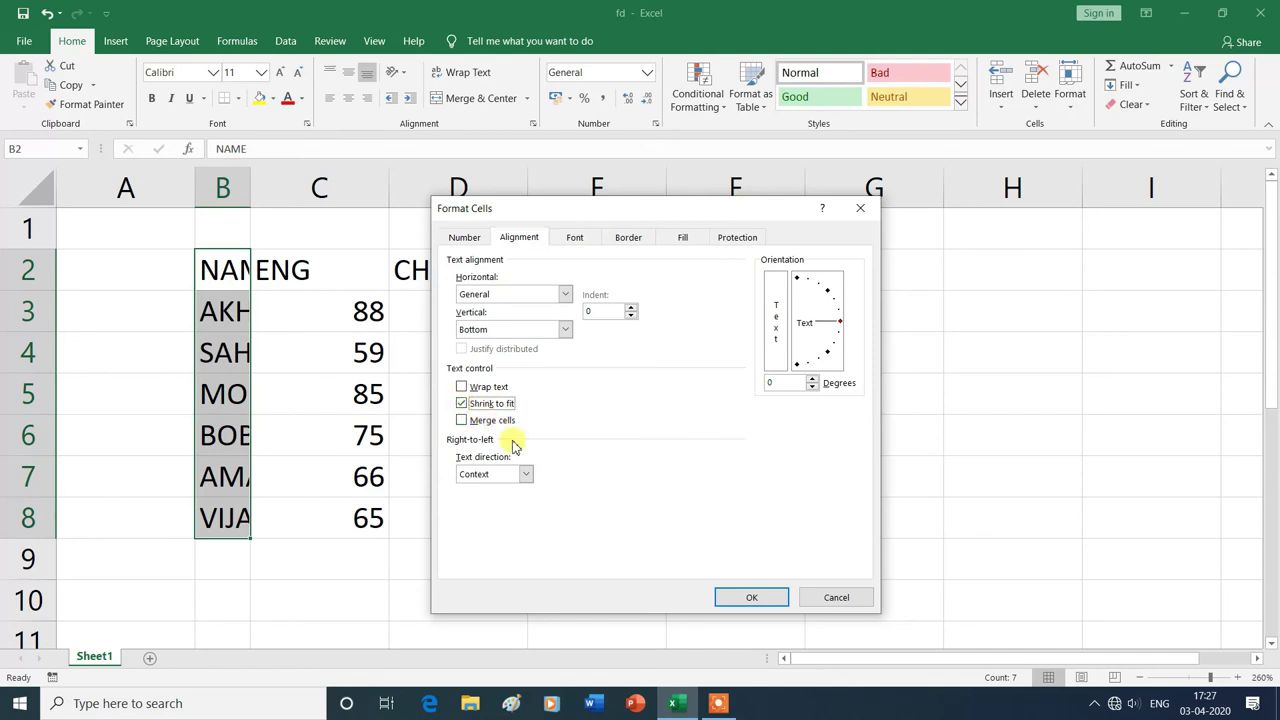
left_click(753, 599)
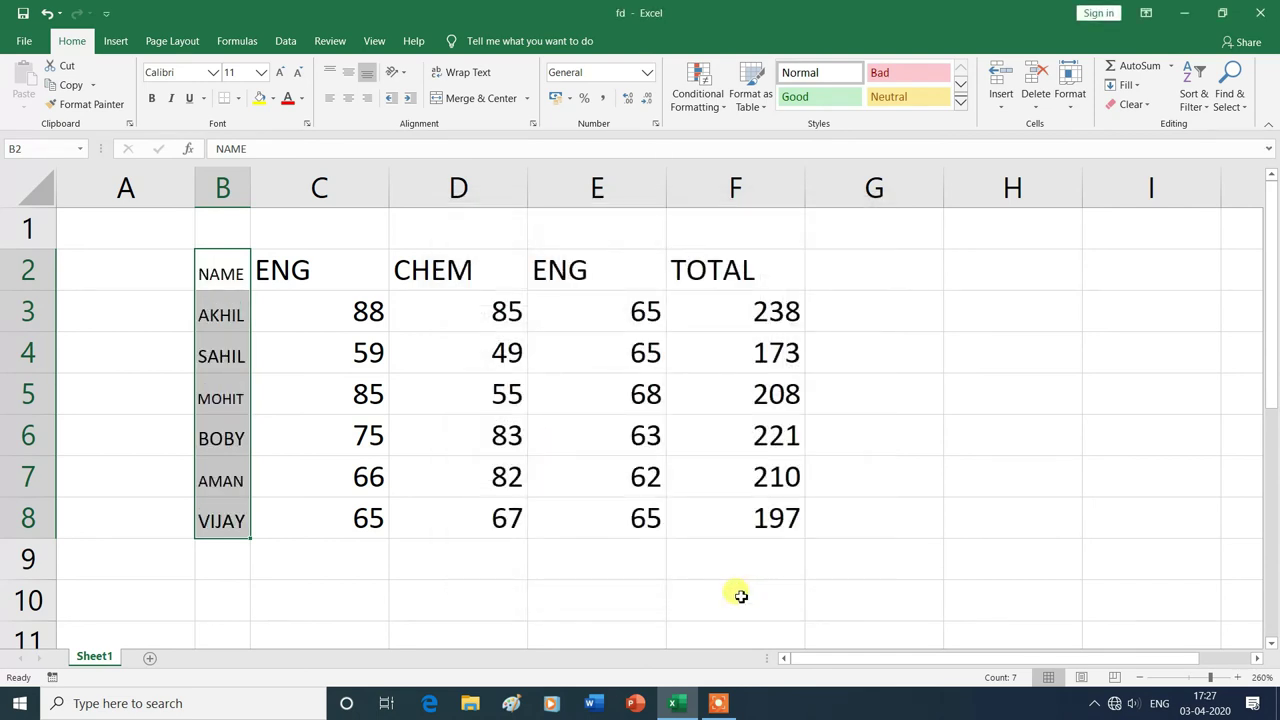
left_click(481, 573)
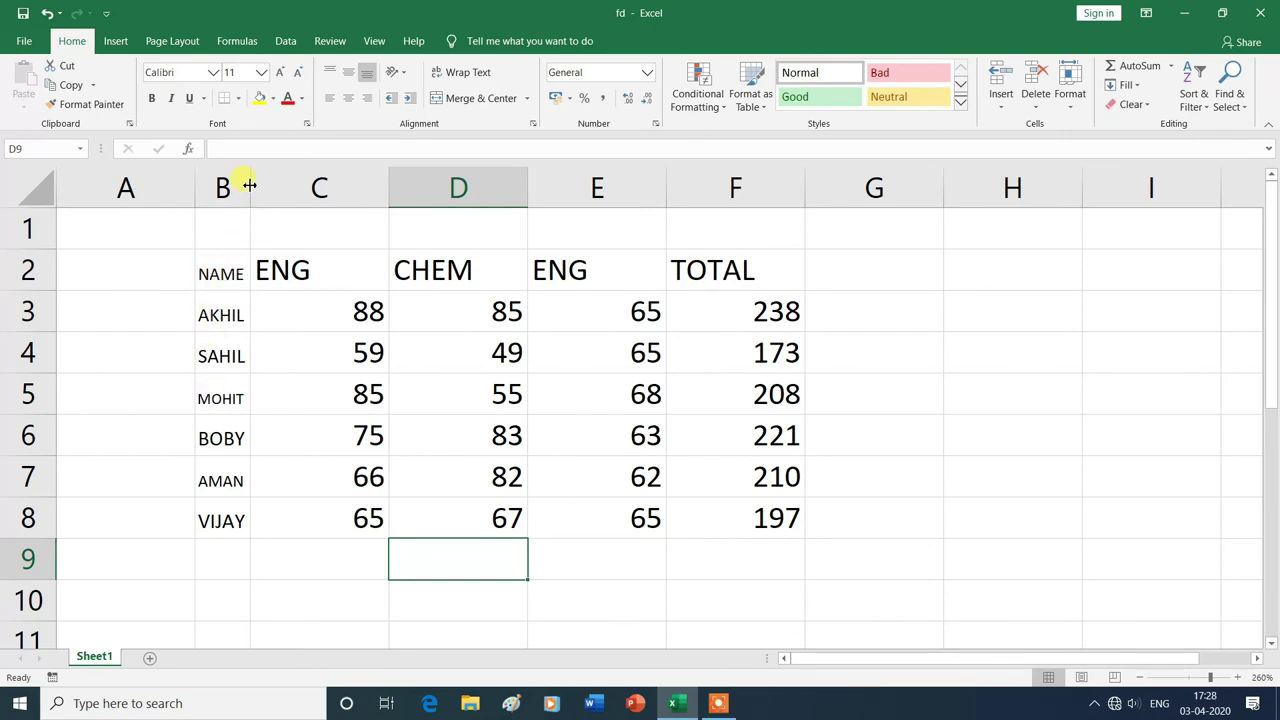
Narrow column B further so the shrink-to-fit names get even smaller.
left_click_drag(250, 183, 250, 183)
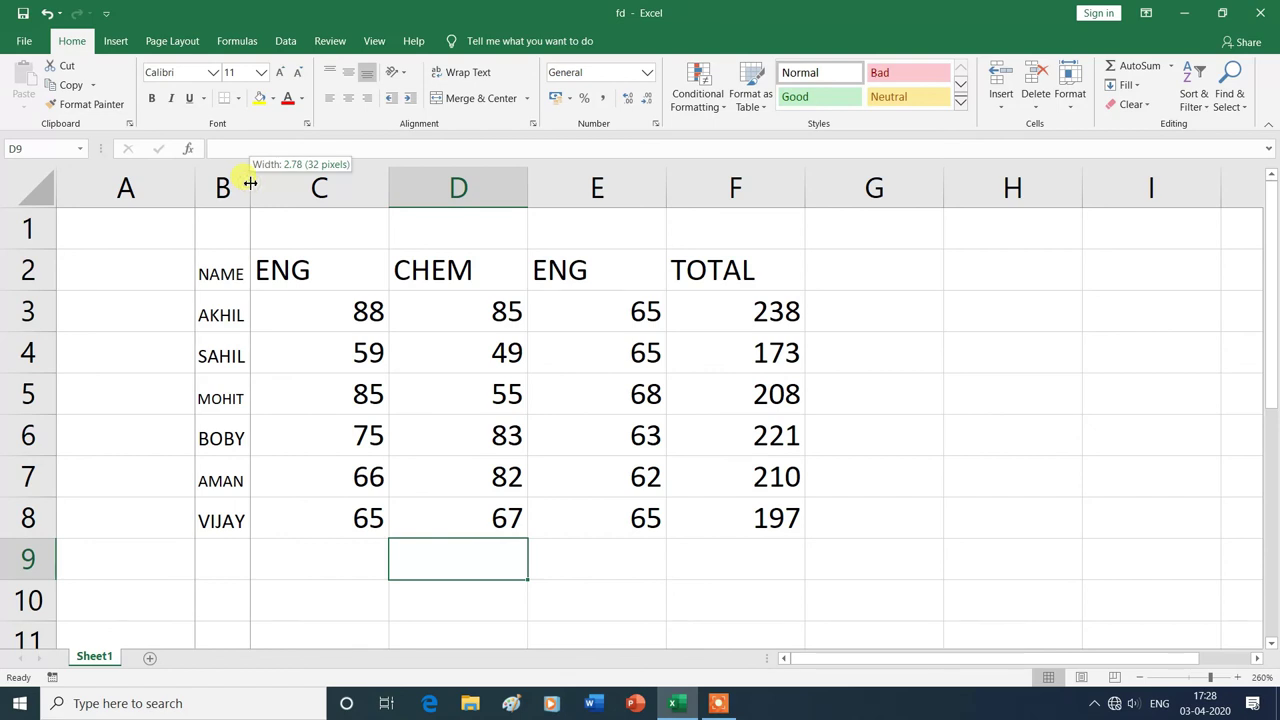
left_click_drag(250, 183, 238, 187)
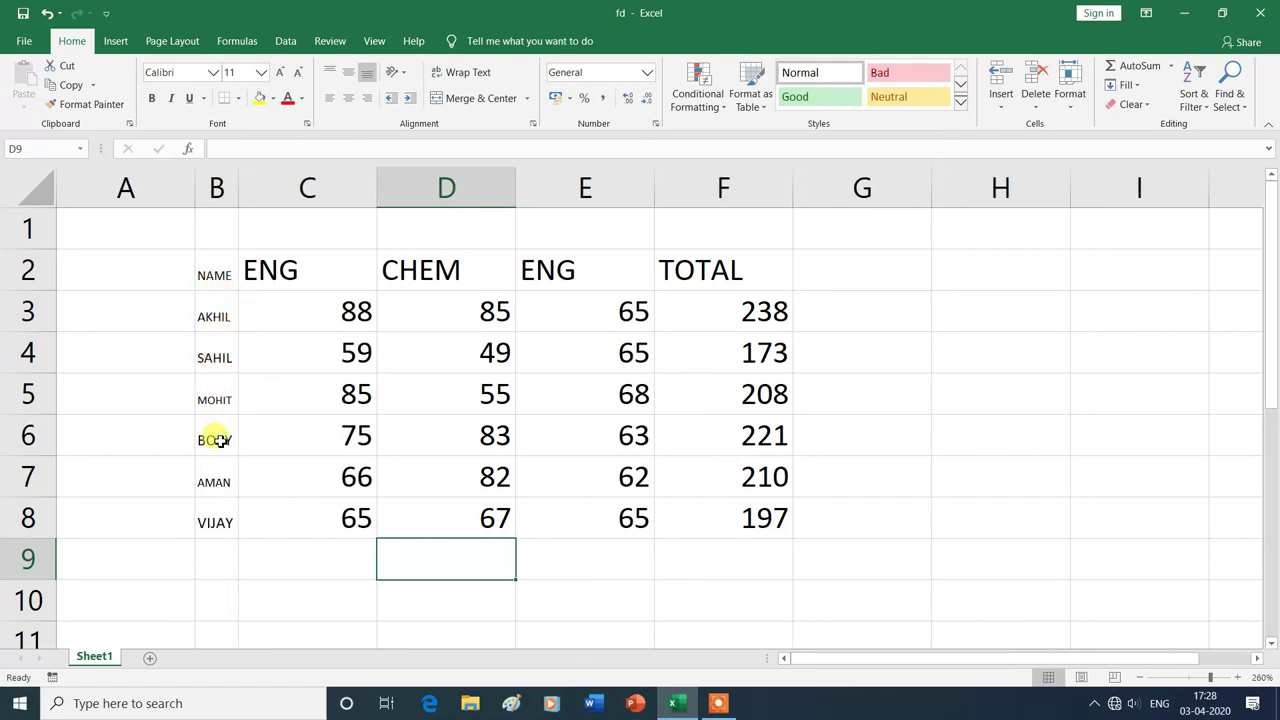
left_click_drag(240, 187, 228, 188)
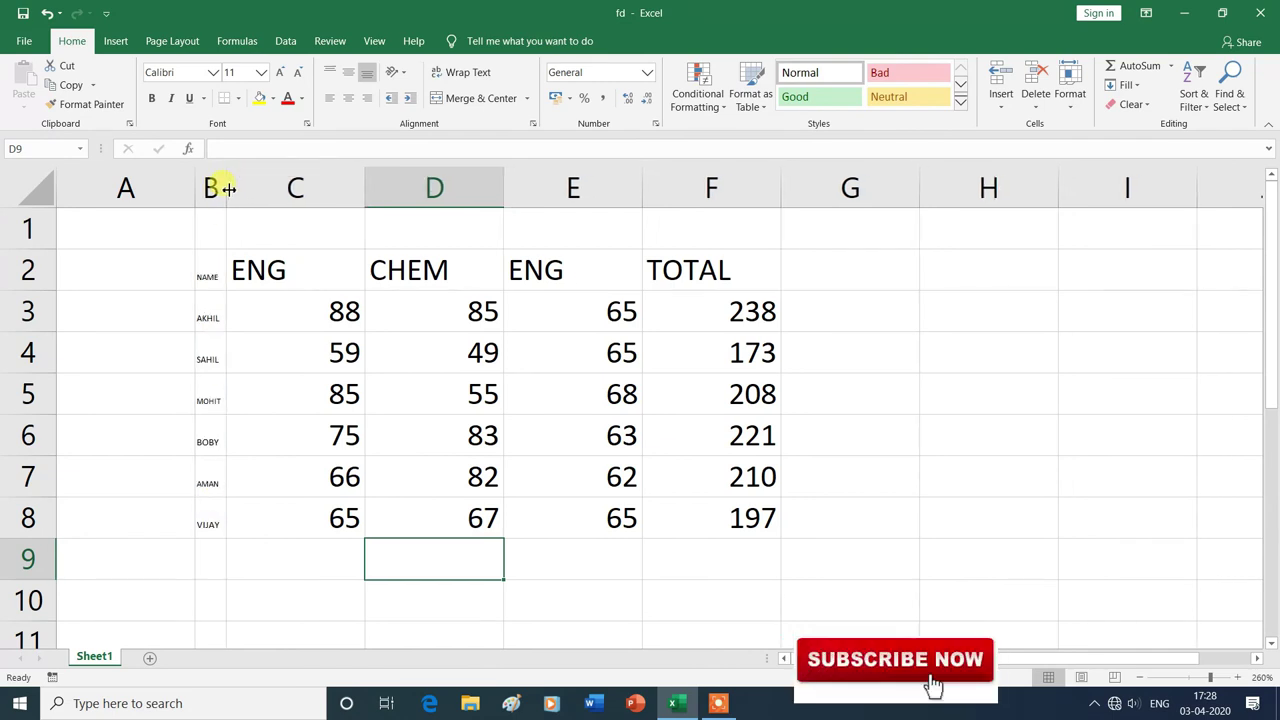
Widen column B so the names grow back to nearly full size.
left_click_drag(228, 189, 274, 188)
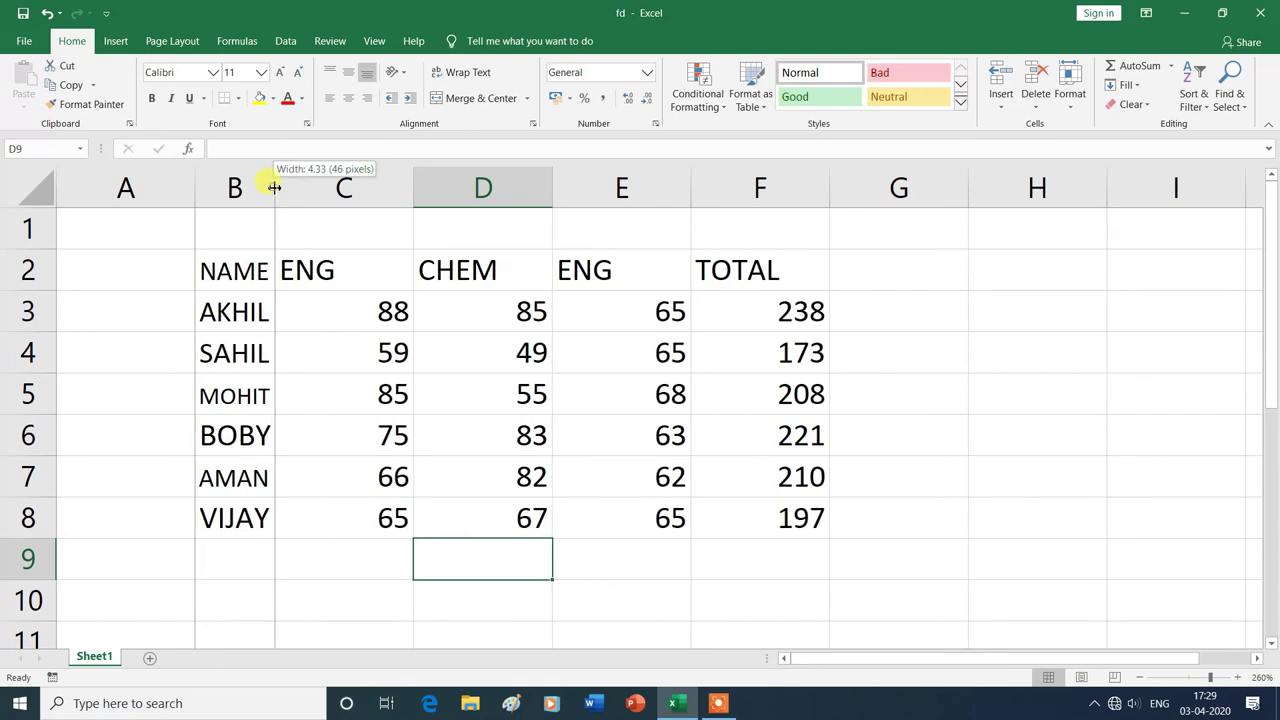
left_click_drag(274, 188, 294, 191)
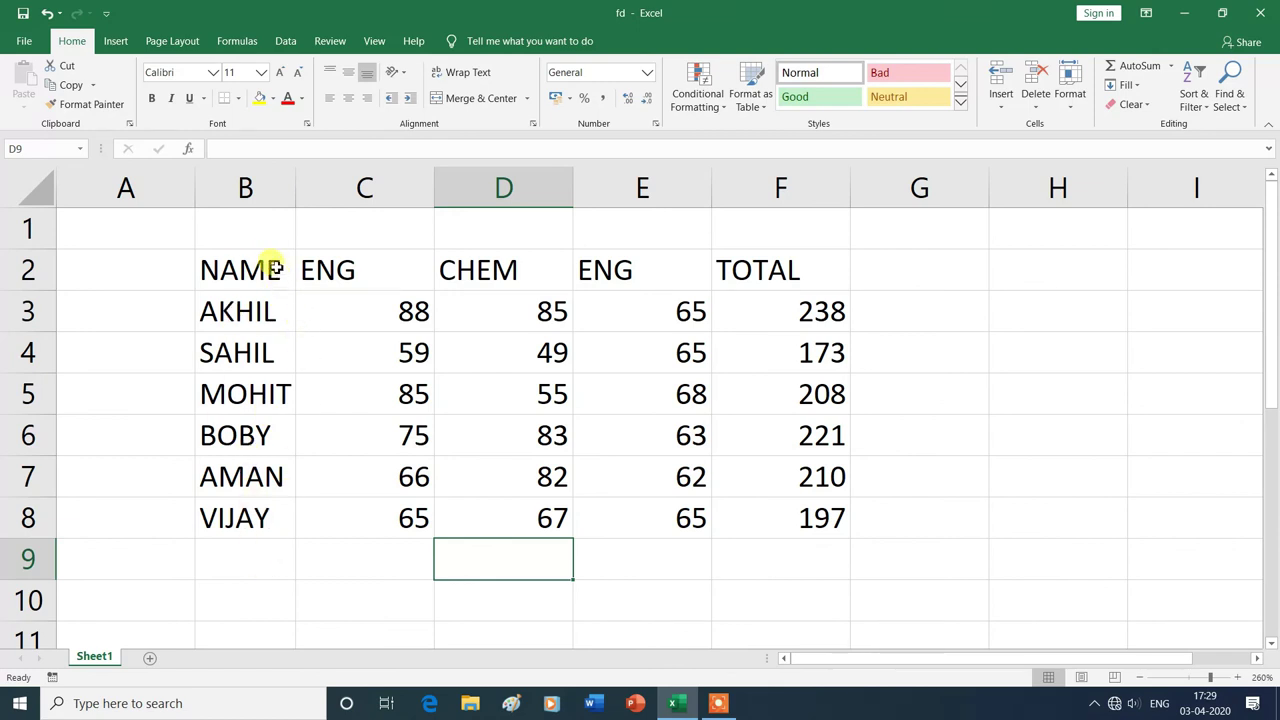
left_click(228, 518)
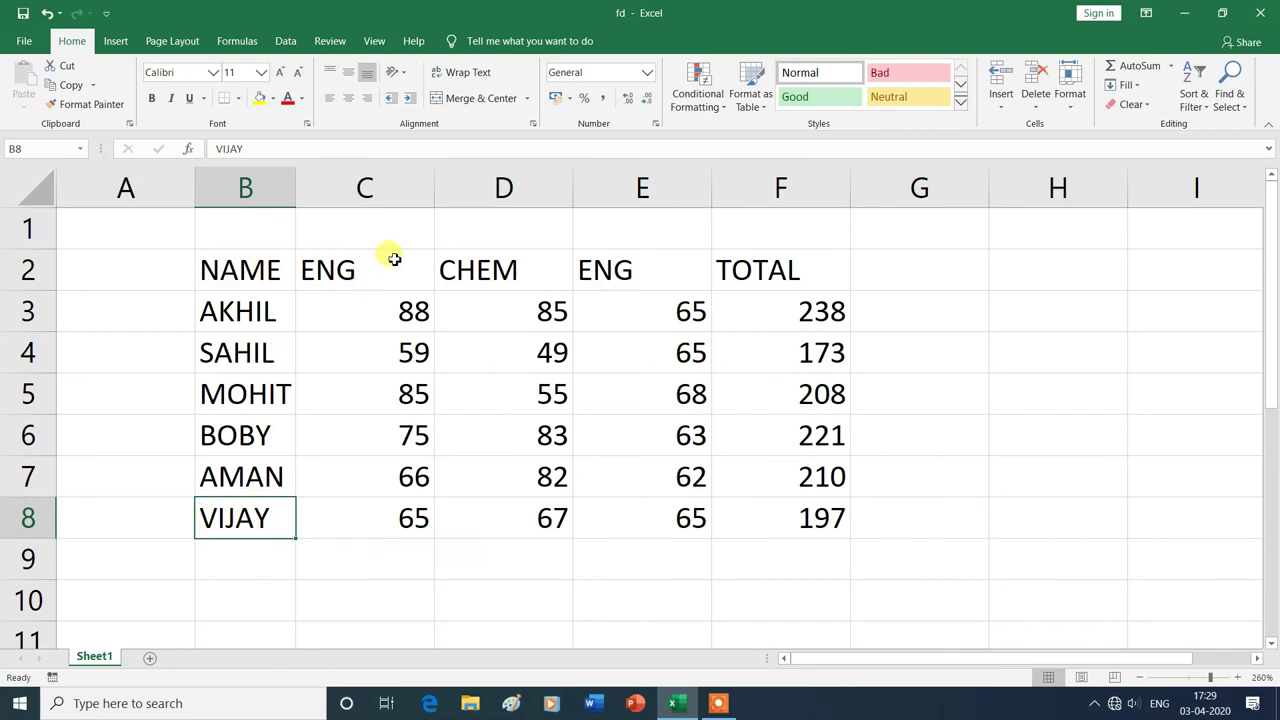
Narrow column C until the ENG marks in C3:C8 display as ###, then select C2:C8.
left_click_drag(409, 311, 411, 512)
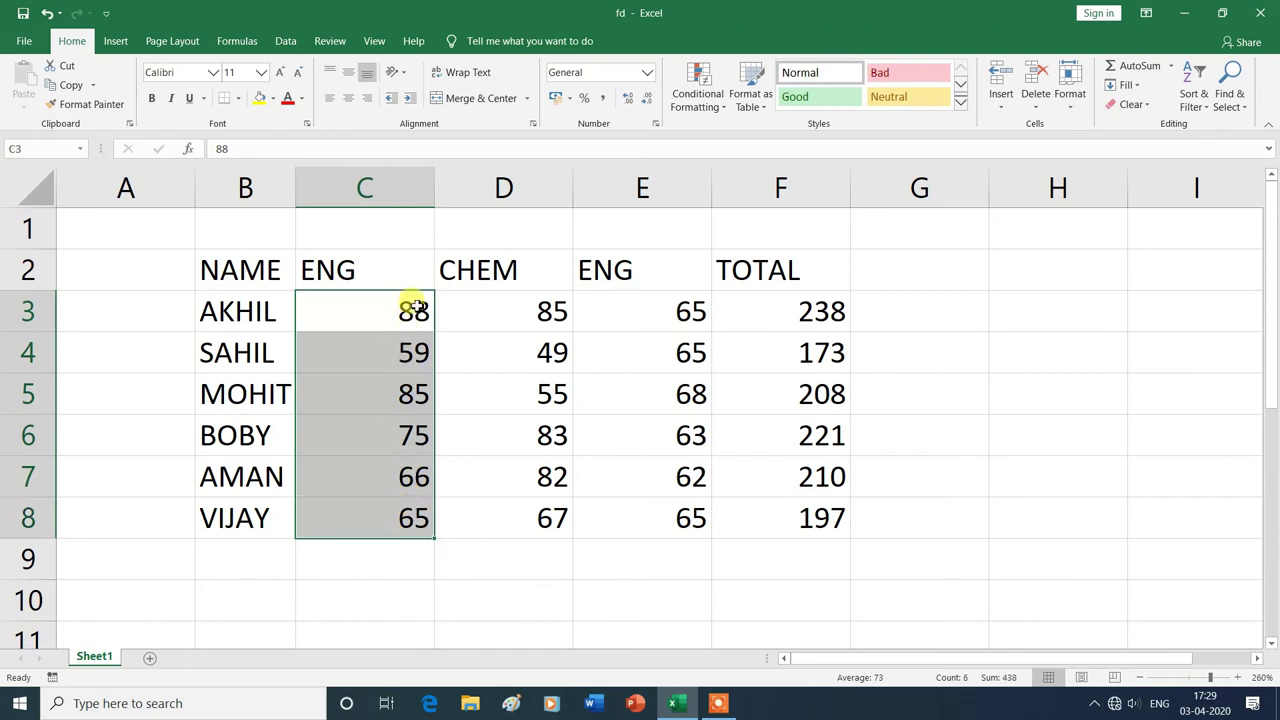
left_click_drag(437, 187, 352, 197)
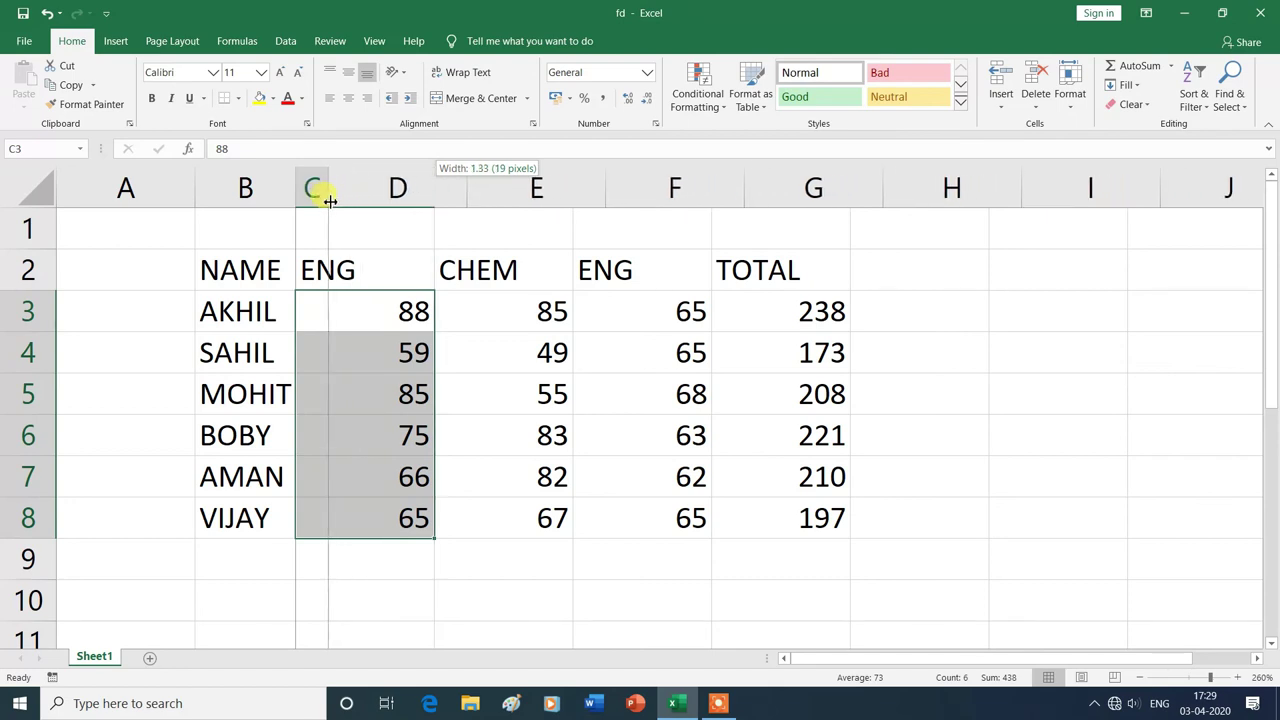
left_click_drag(352, 197, 325, 196)
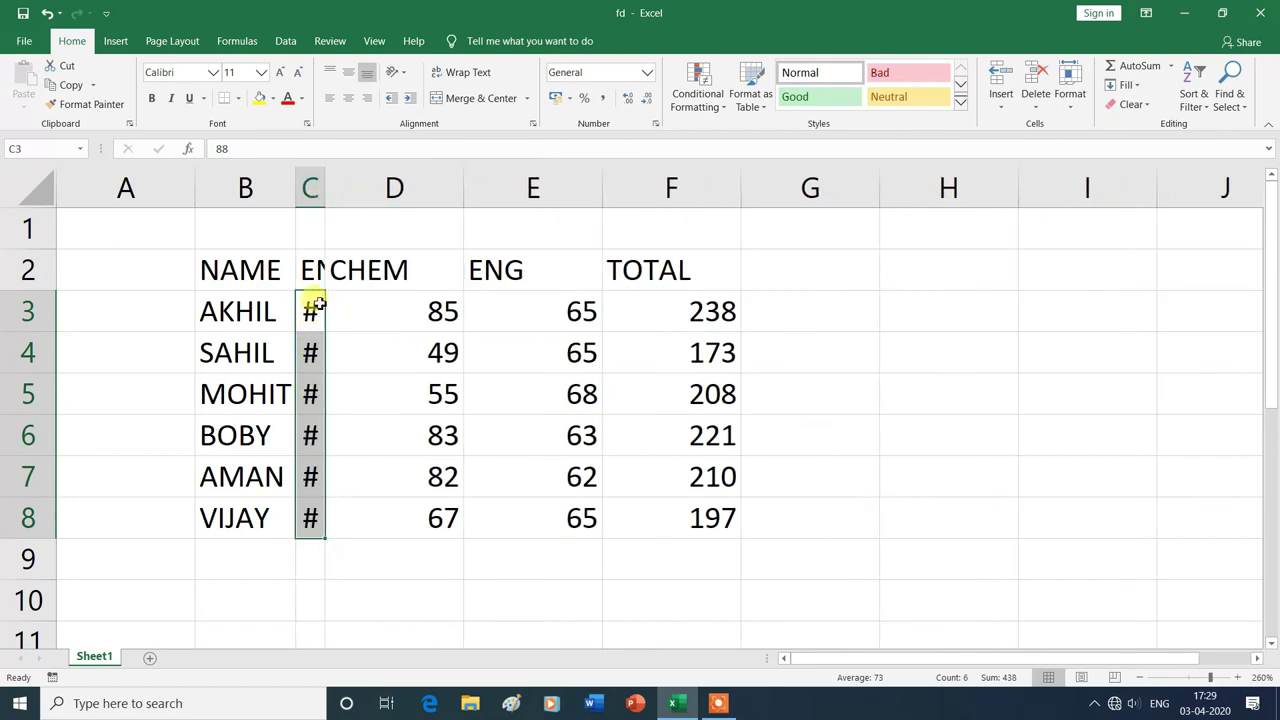
left_click(380, 588)
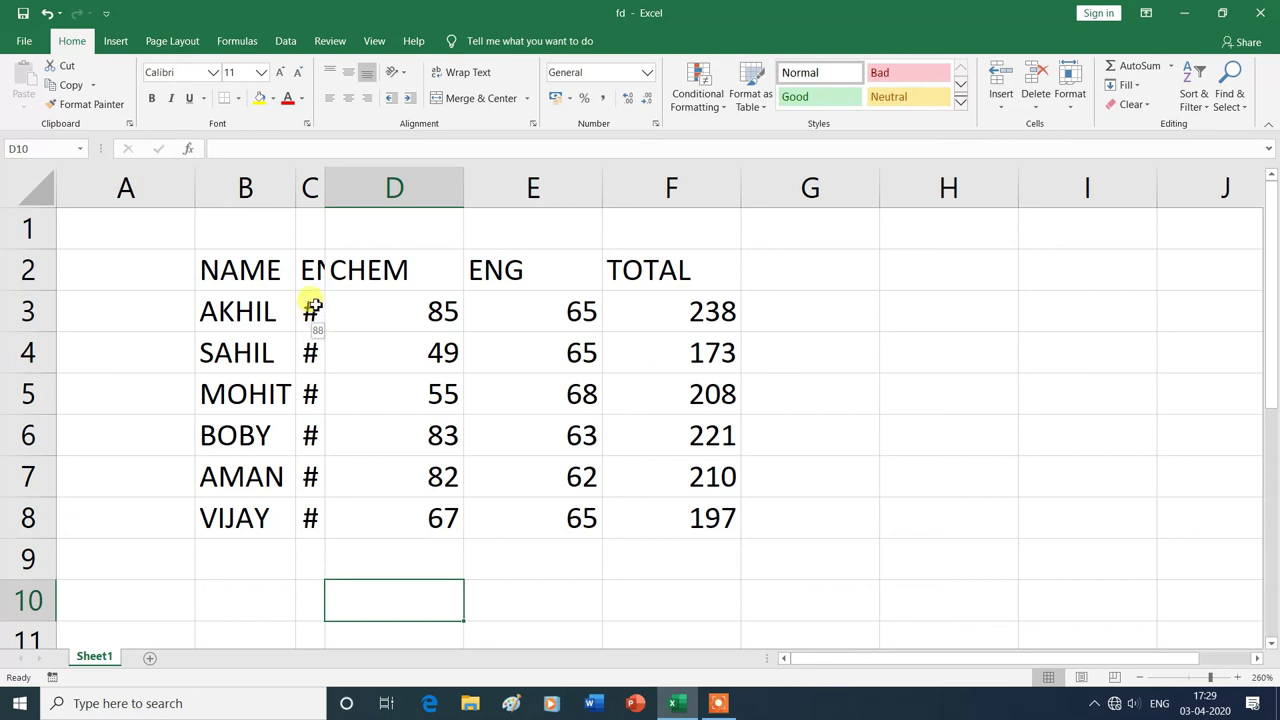
left_click_drag(310, 275, 310, 518)
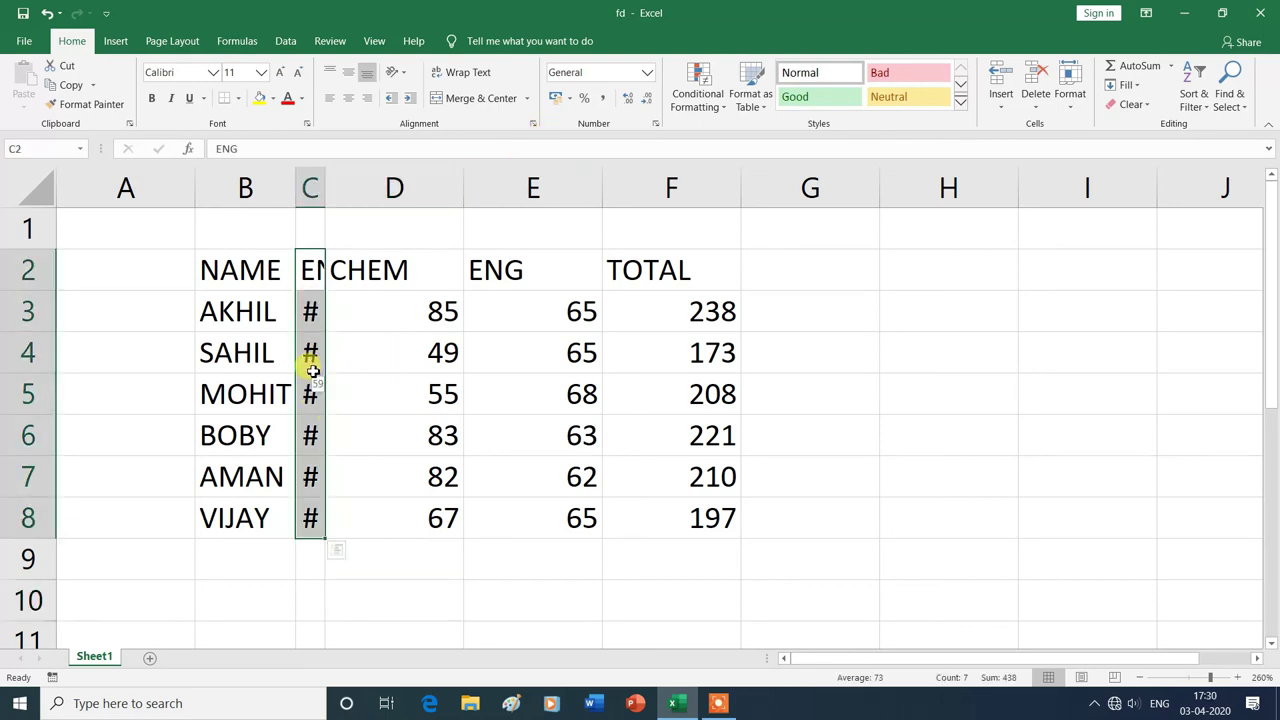
Apply Shrink to fit via Format Cells to C2:C8 so ENG marks like 88 reappear.
right_click(313, 371)
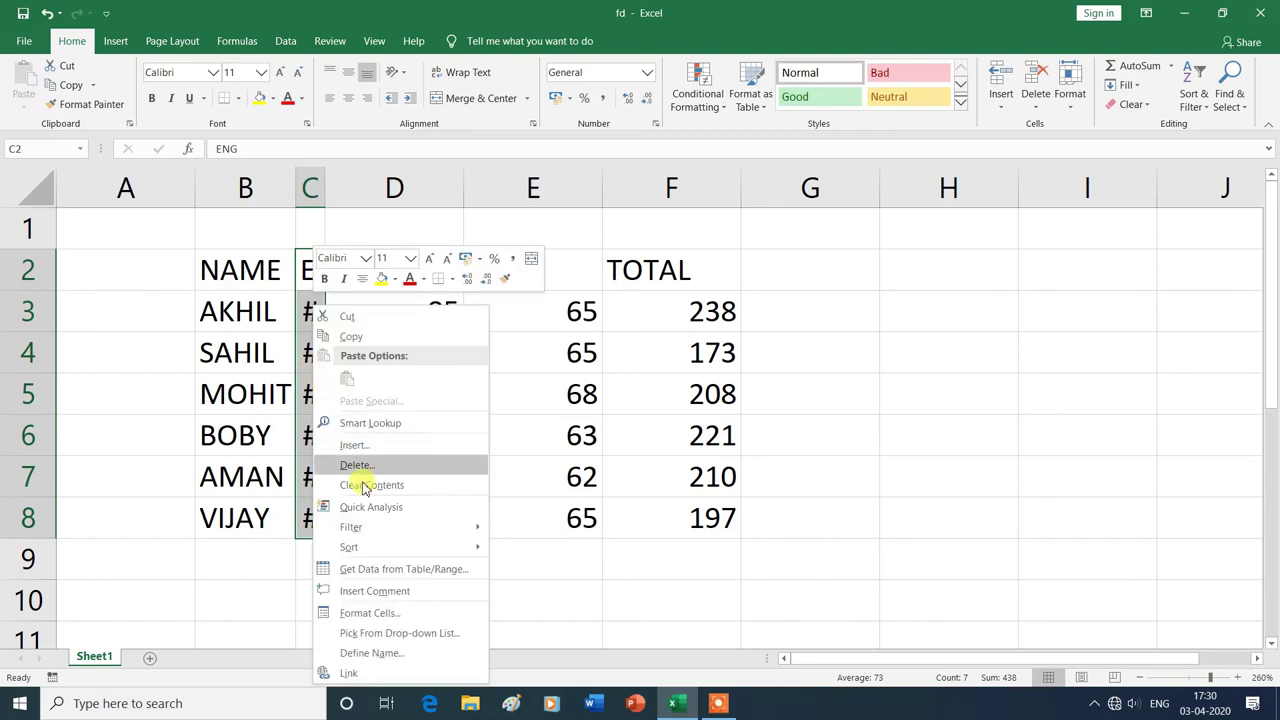
left_click(369, 614)
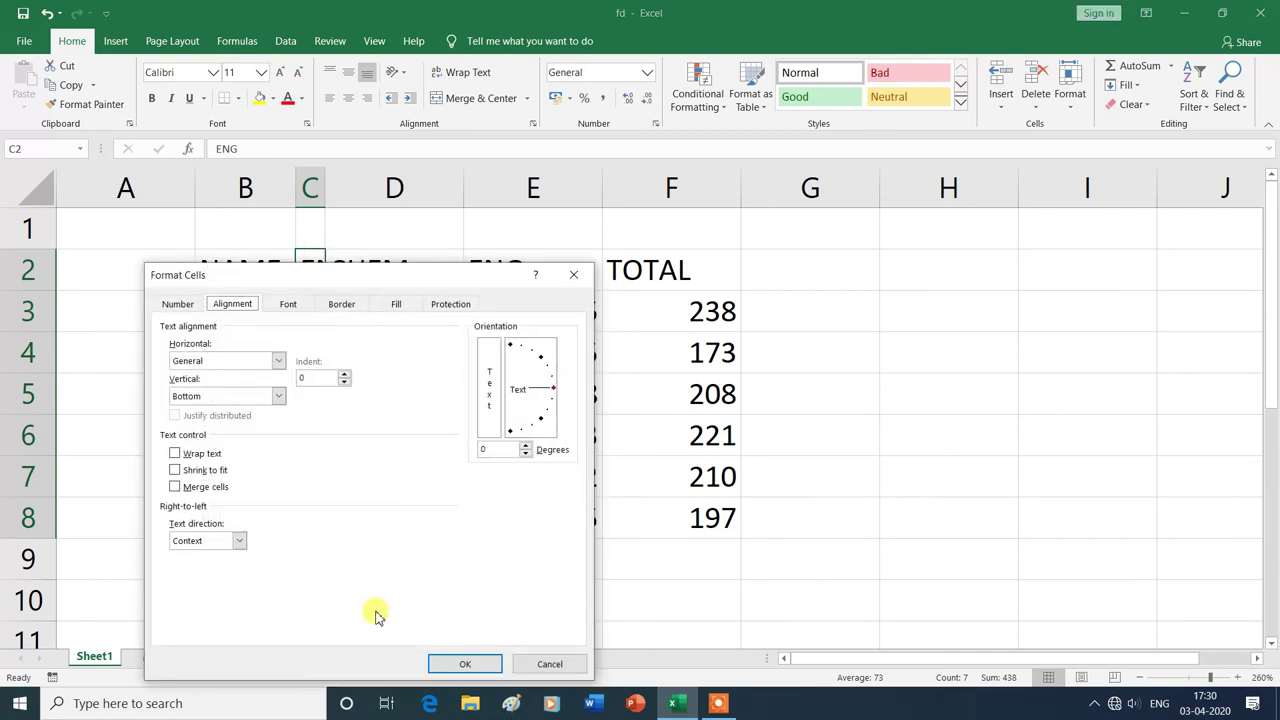
left_click(175, 470)
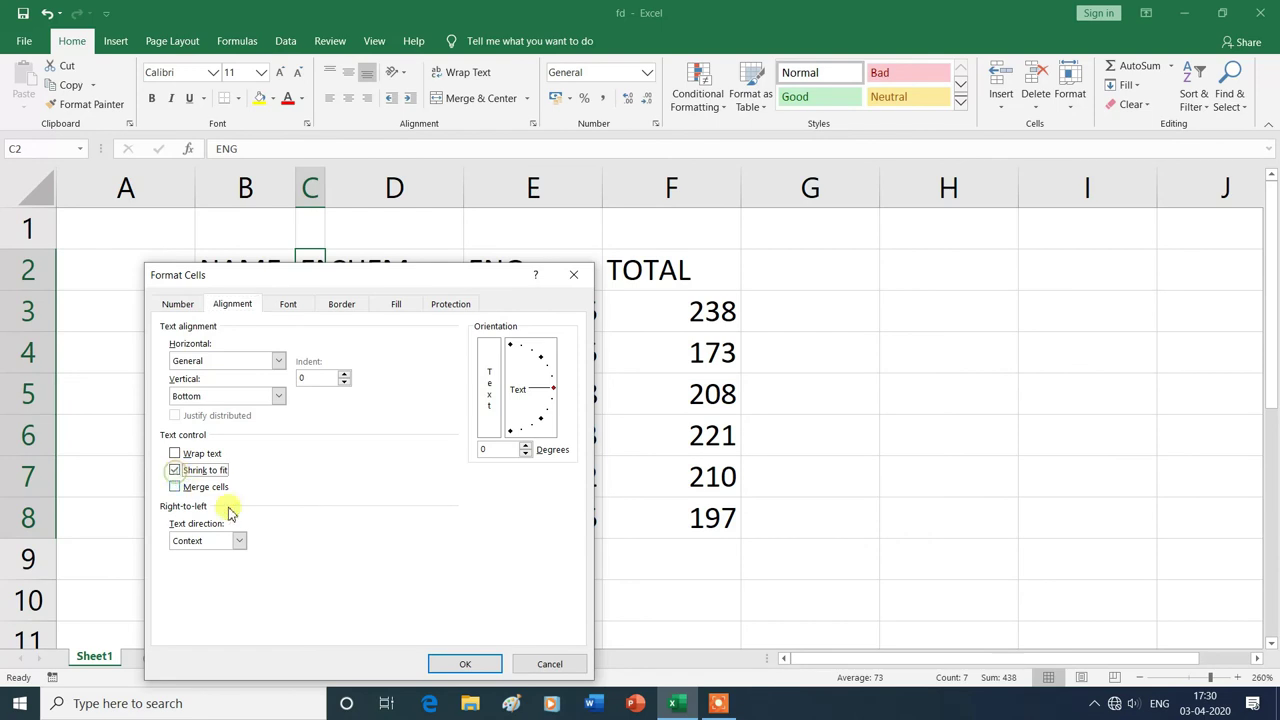
left_click(466, 664)
left_click(397, 594)
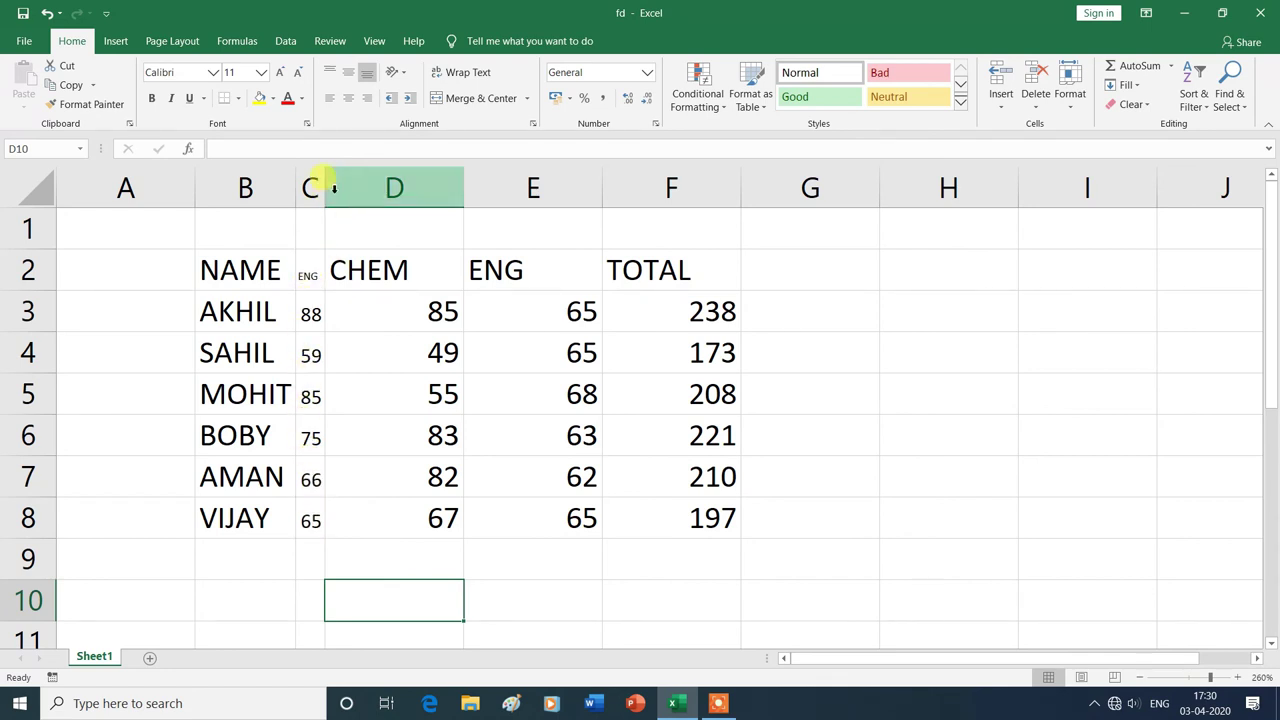
Widen column C to about 4.00 so the ENG heading and marks show at full size.
left_click_drag(325, 185, 379, 185)
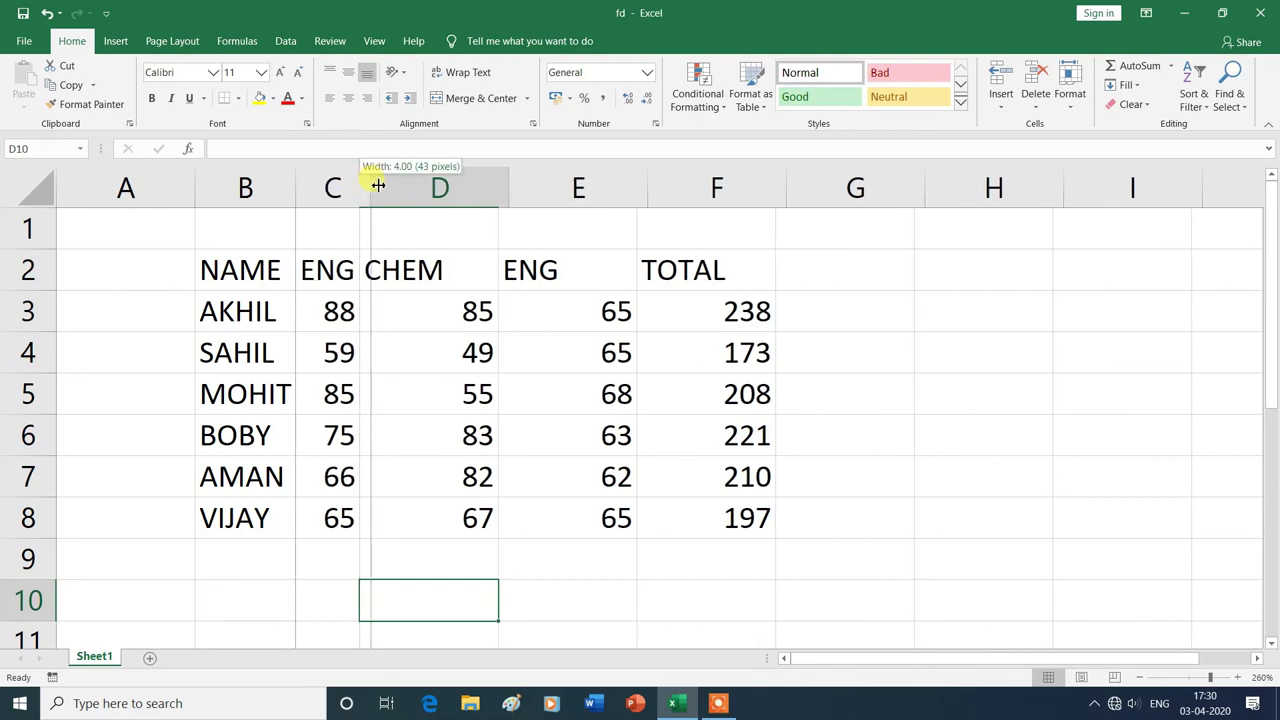